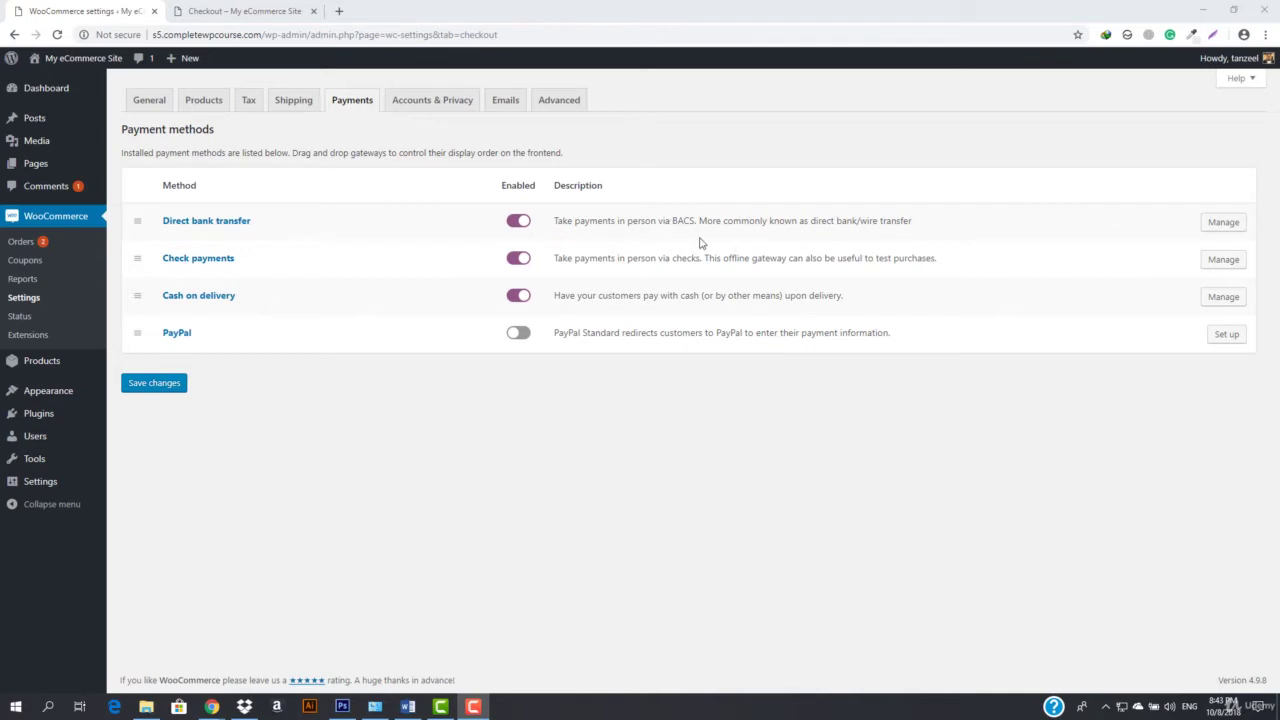
Open the Direct bank transfer settings and read through its description.
click(701, 243)
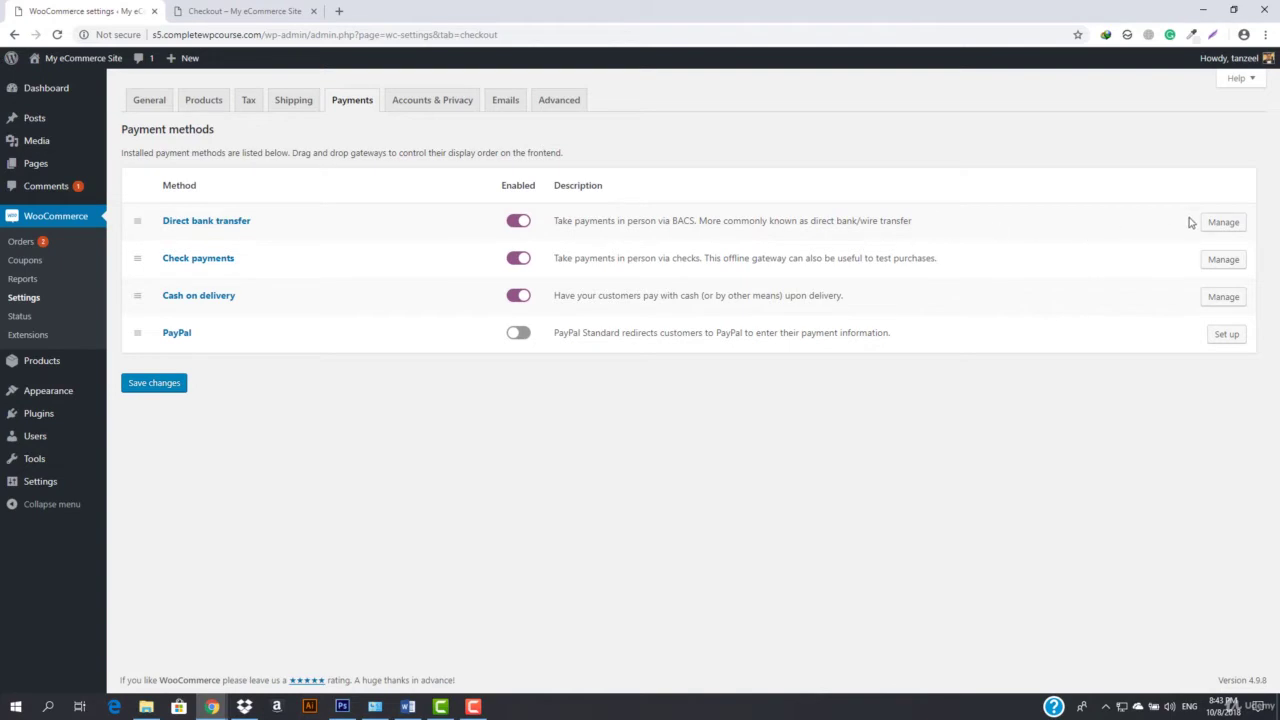
click(1223, 222)
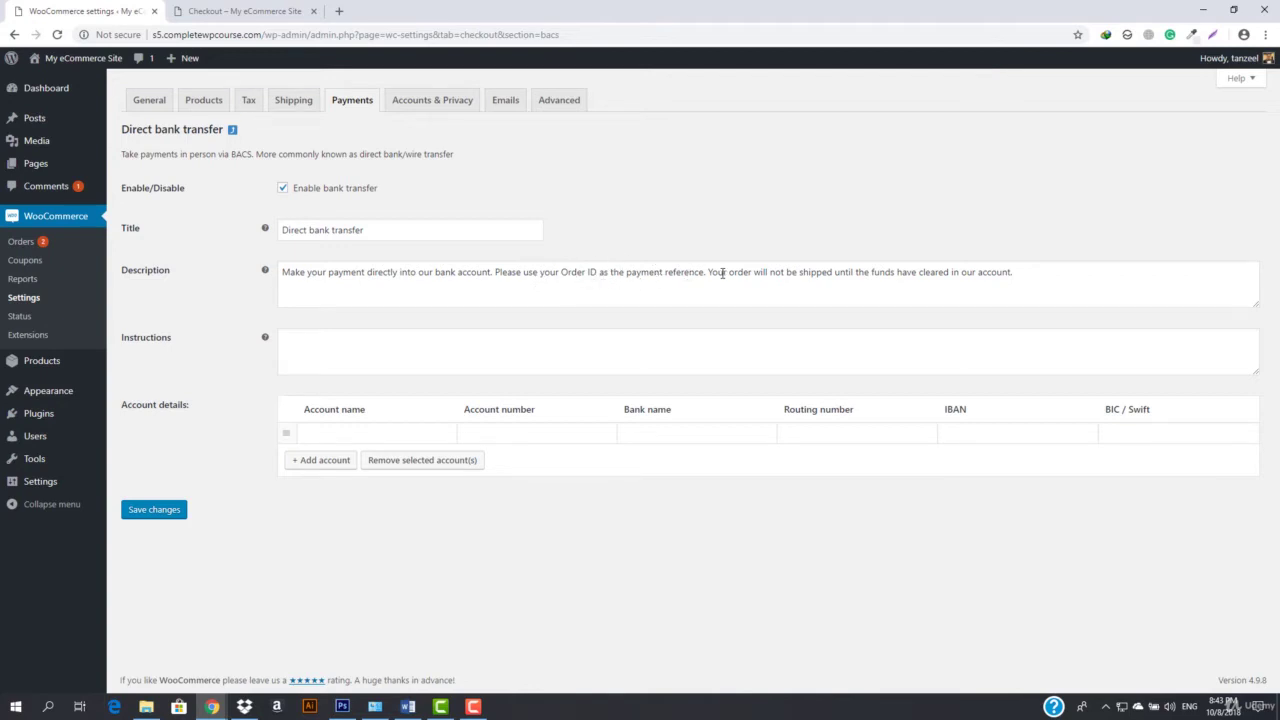
drag(710, 273, 1051, 266)
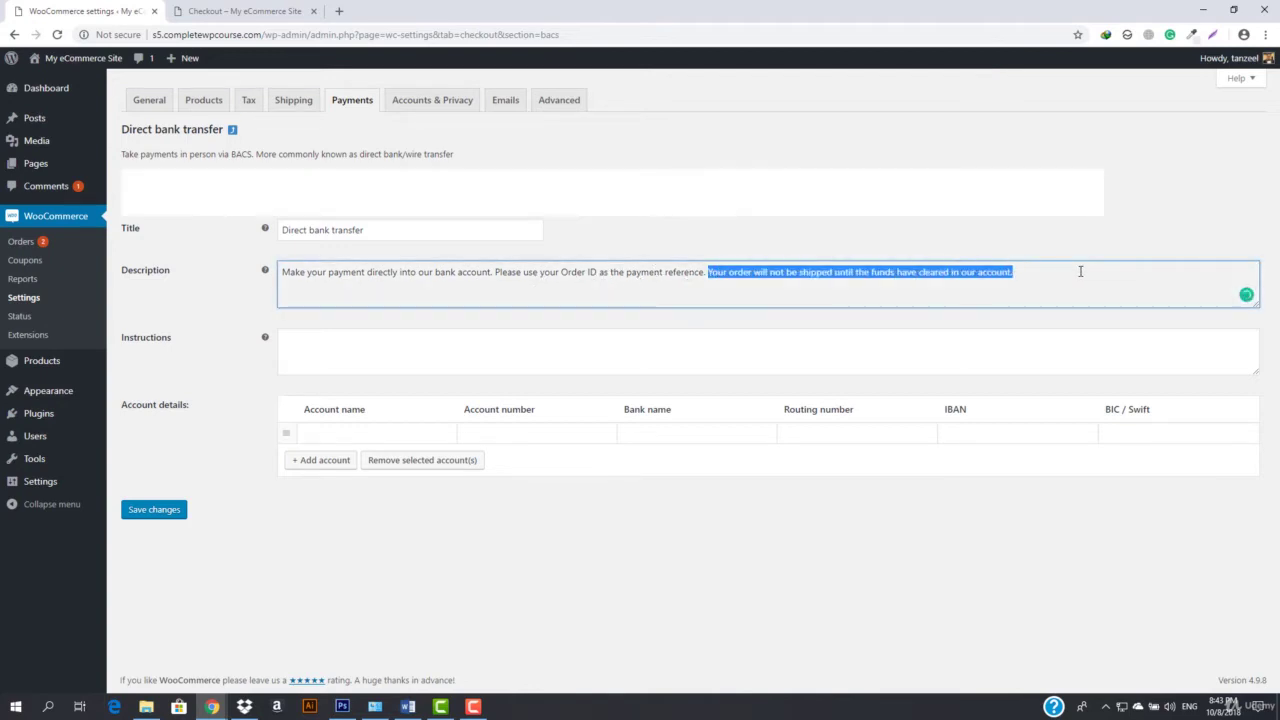
click(794, 289)
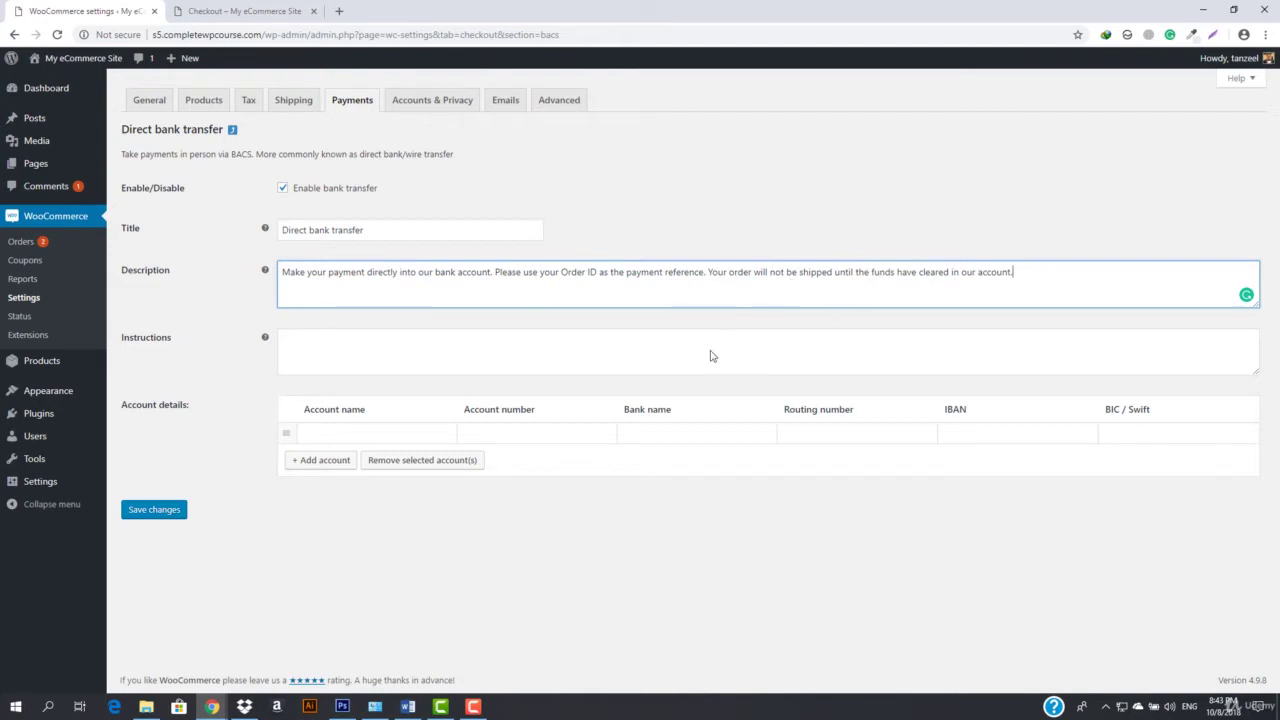
Add a bank account with holder name, account number, HBL, routing number, IBAN and BIC, then save.
click(383, 434)
click(389, 460)
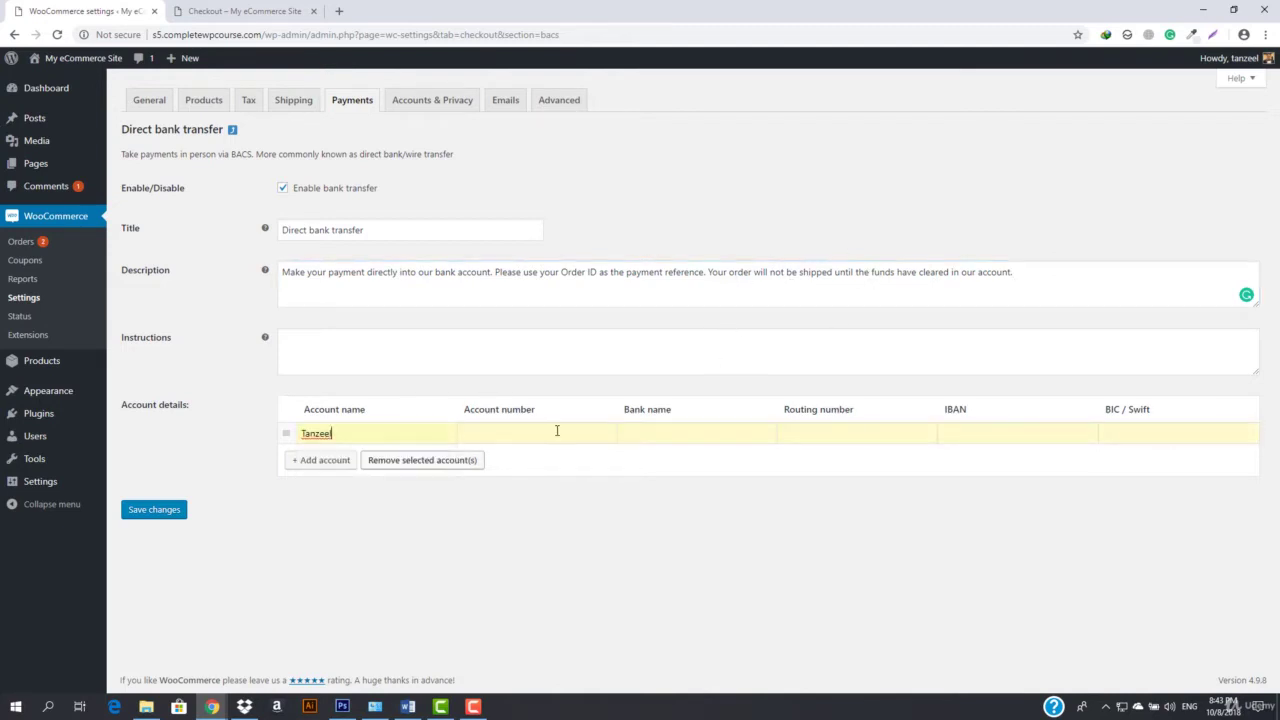
click(557, 431)
click(489, 461)
click(653, 438)
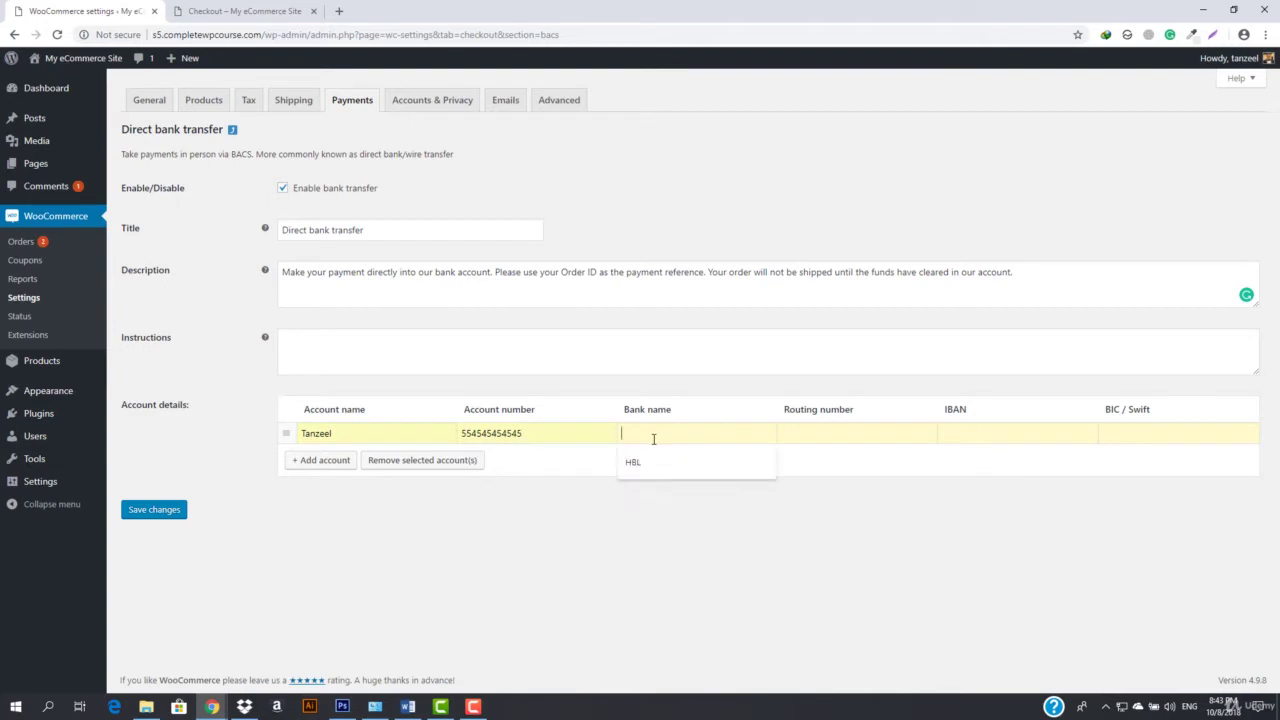
click(657, 468)
click(857, 430)
click(829, 474)
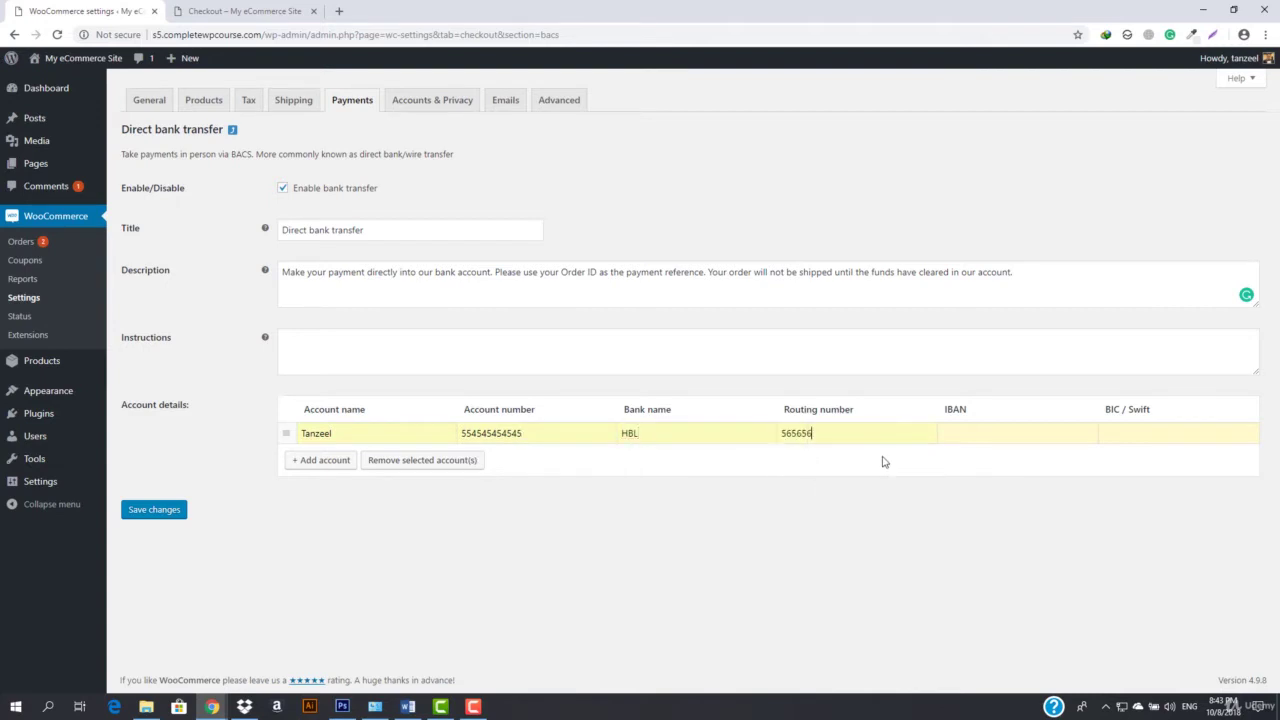
click(968, 430)
click(966, 462)
click(1129, 435)
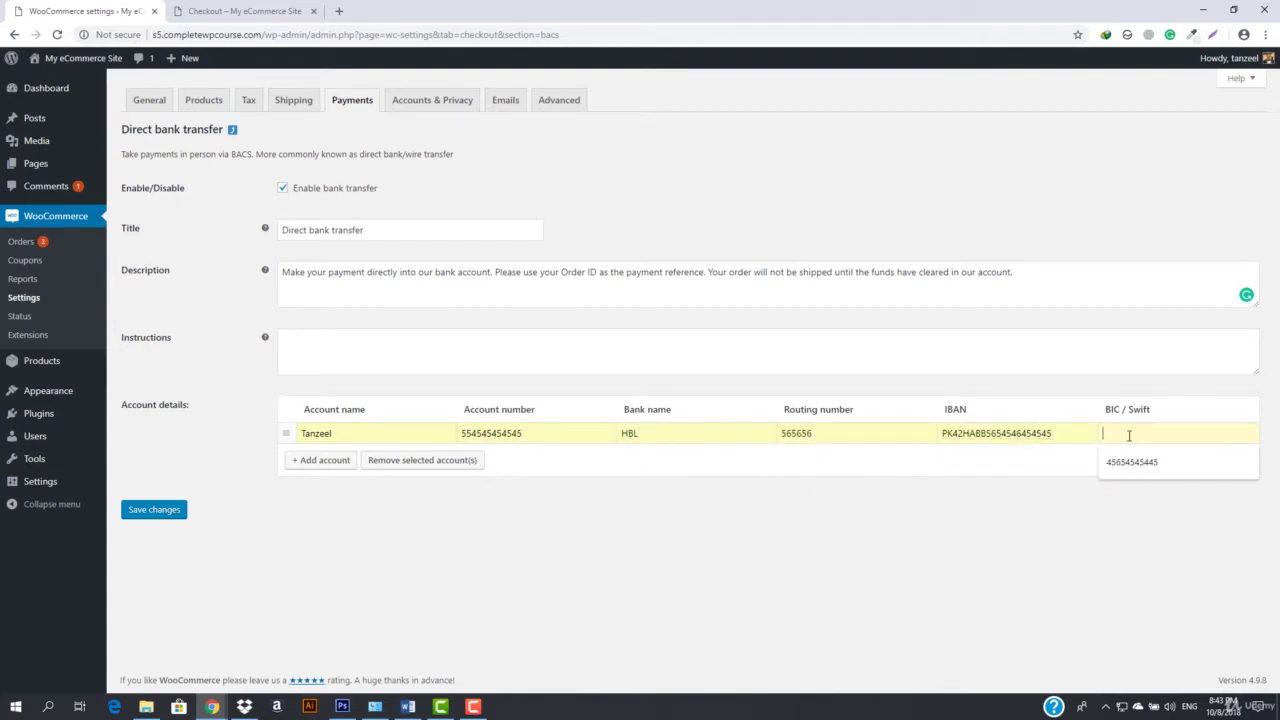
click(1135, 464)
click(145, 509)
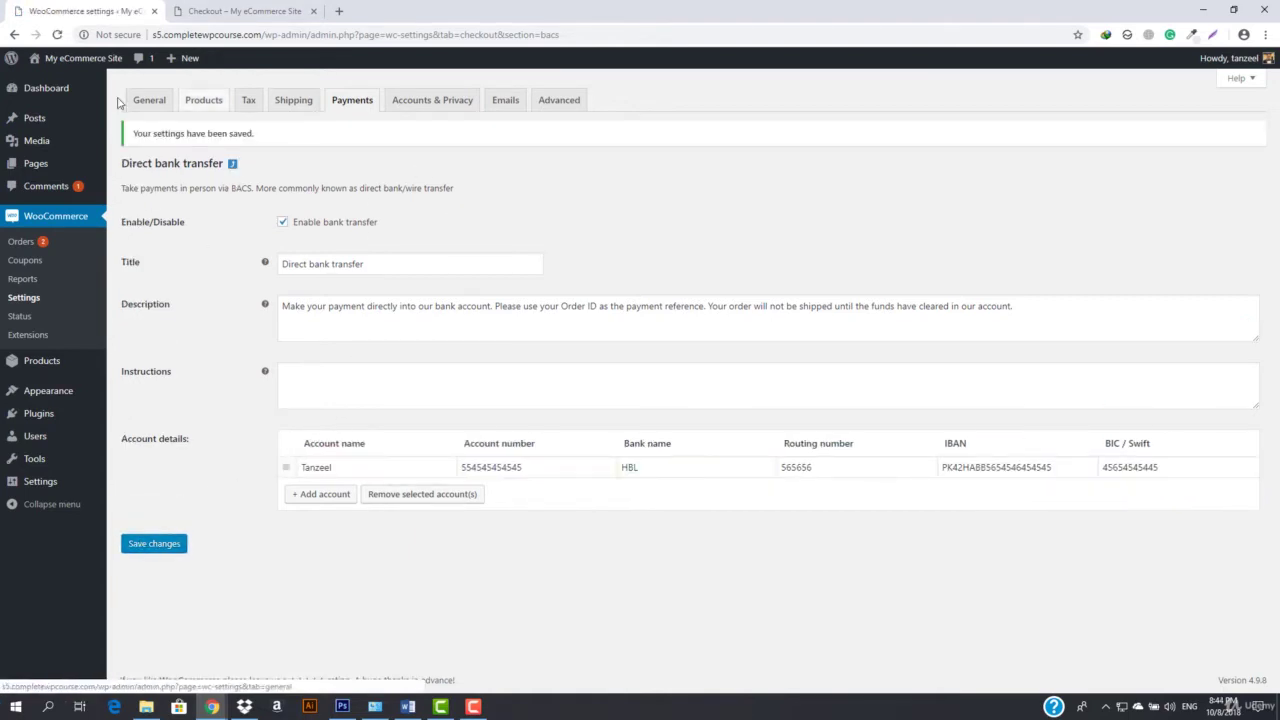
From the storefront Shop, add Tshirt for men to the cart and proceed to the $117.75 checkout.
mouse_move(60, 58)
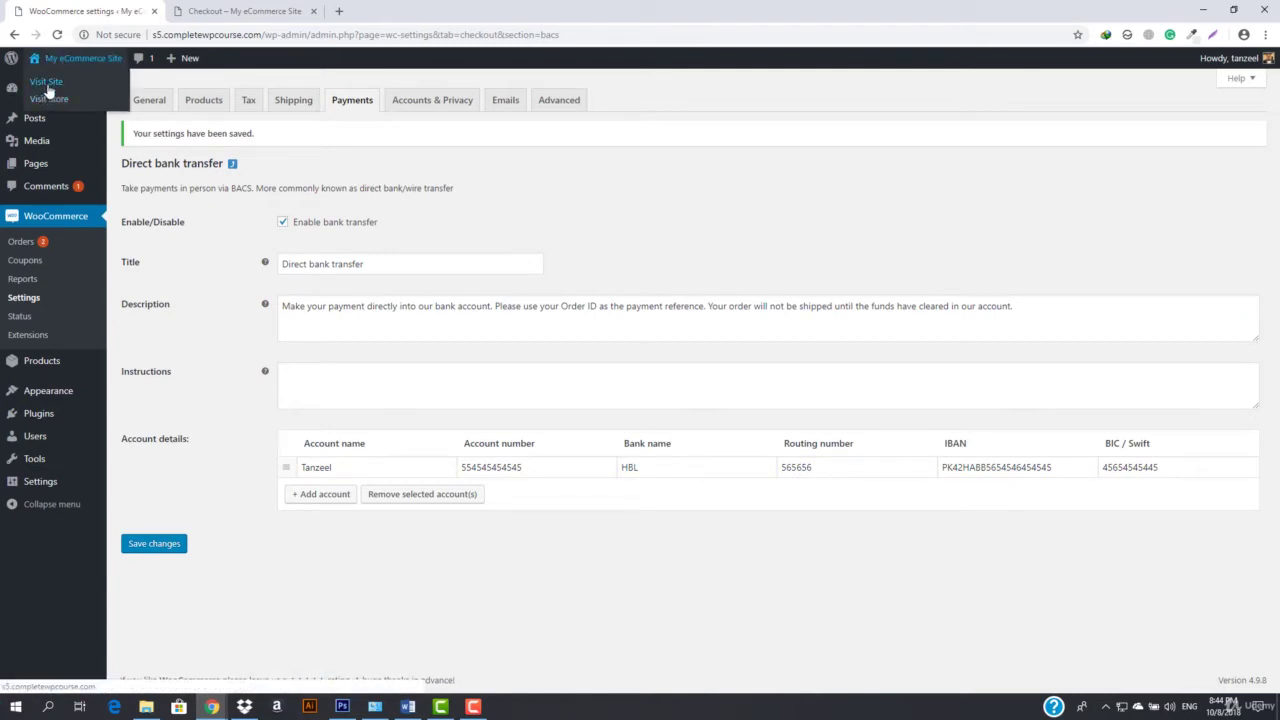
click(47, 86)
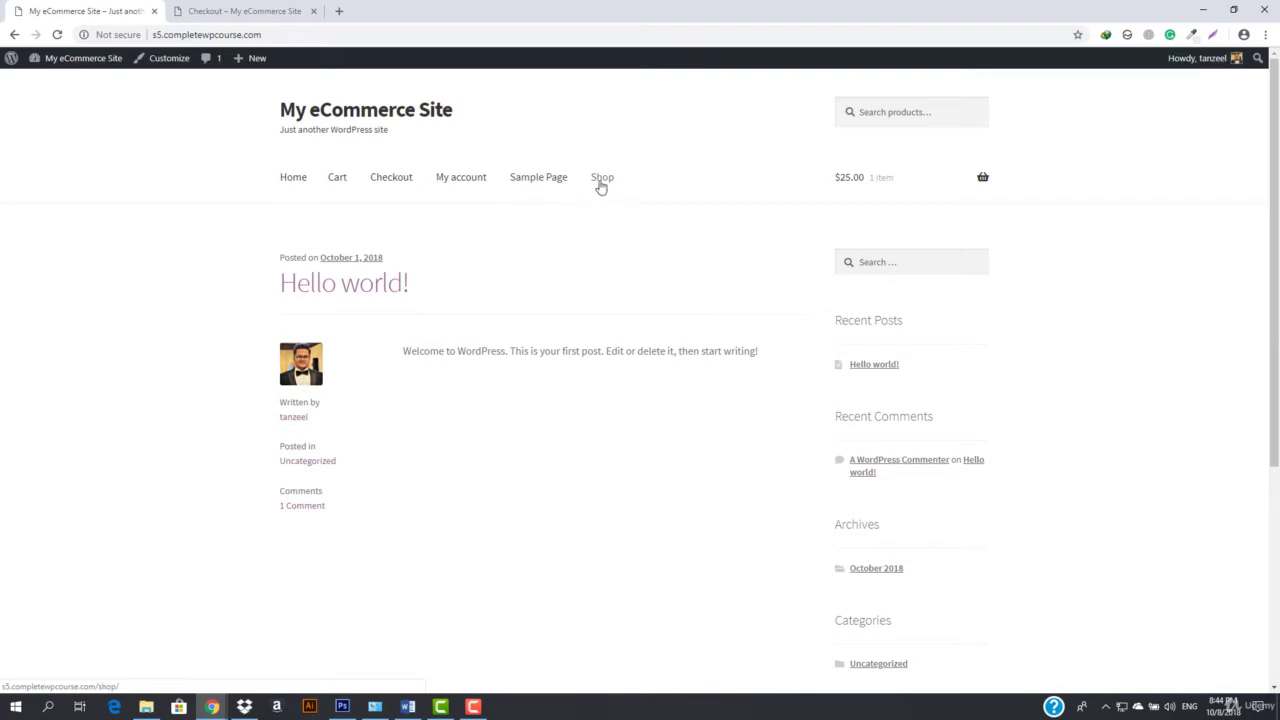
click(601, 185)
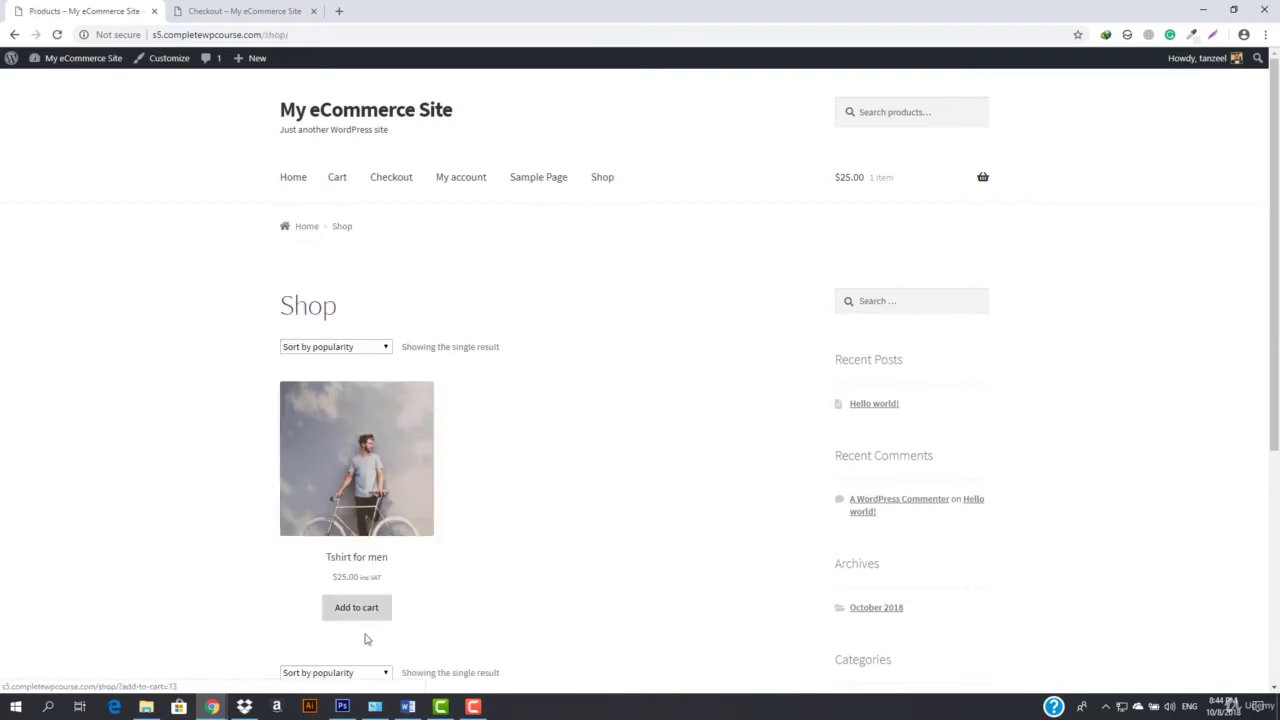
click(388, 610)
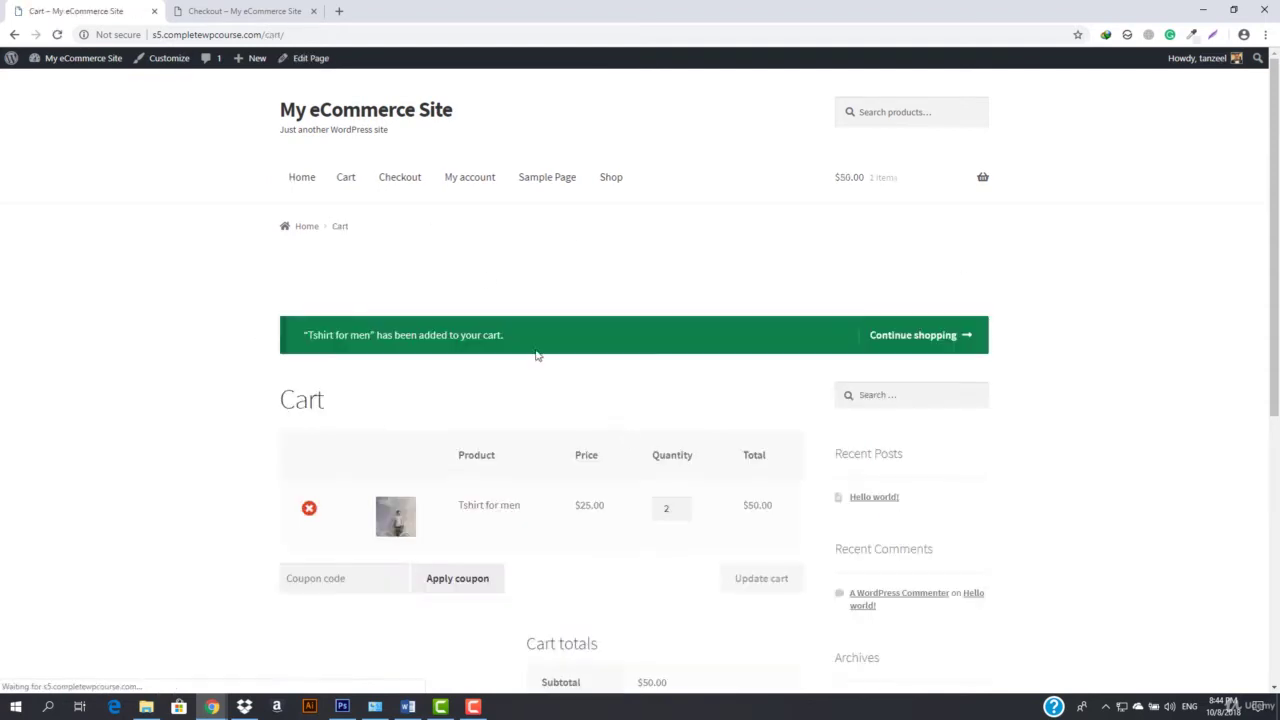
scroll(716, 500, down, 4)
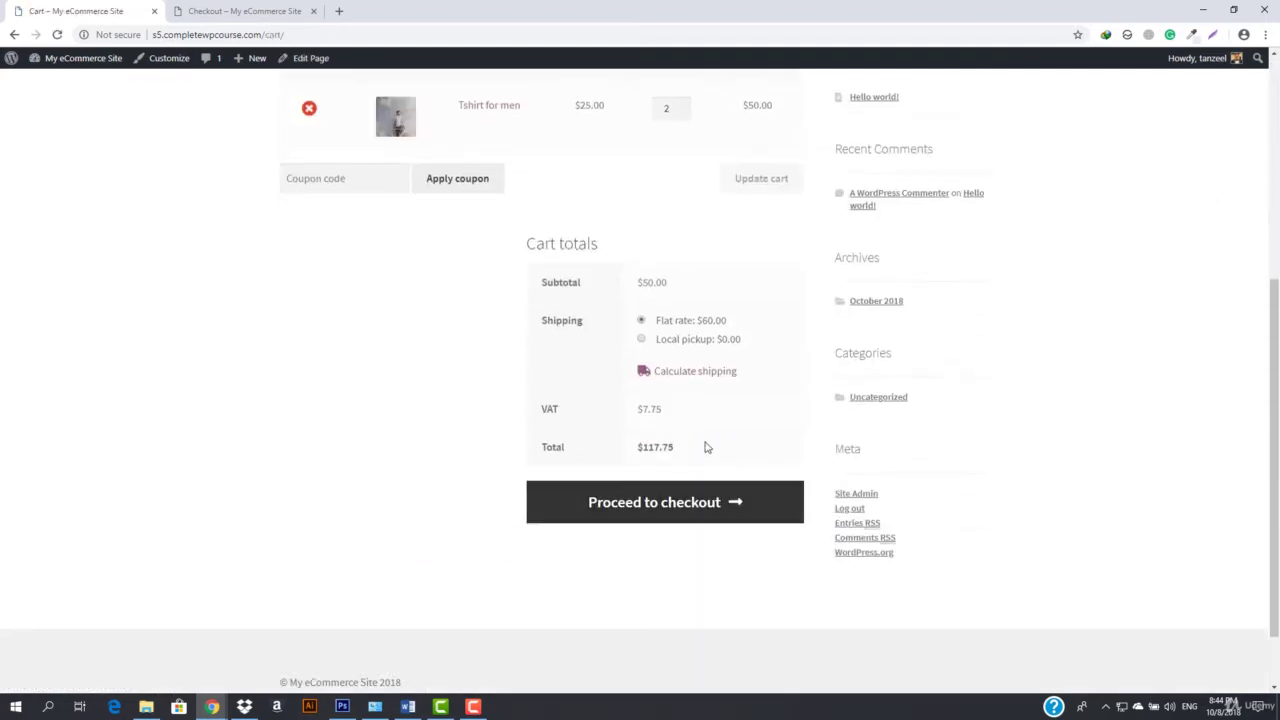
click(620, 510)
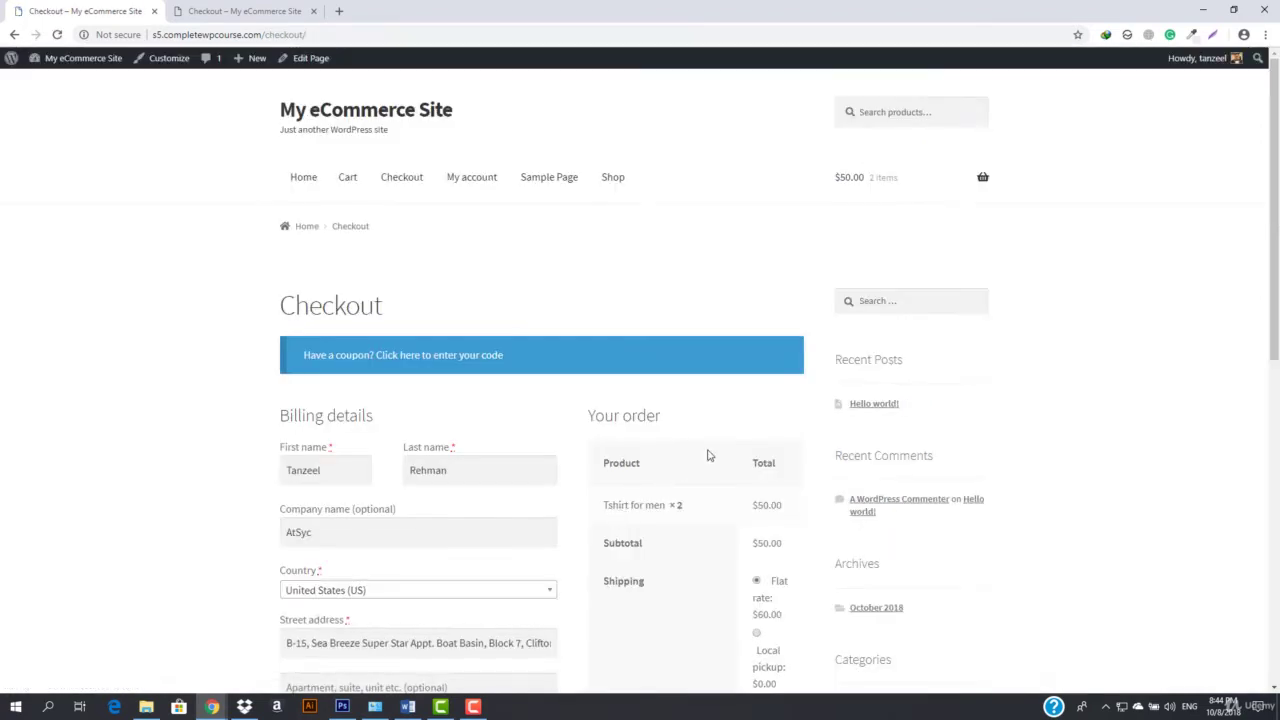
Place the $117.75 order using Direct bank transfer.
scroll(709, 451, down, 2)
scroll(720, 434, down, 2)
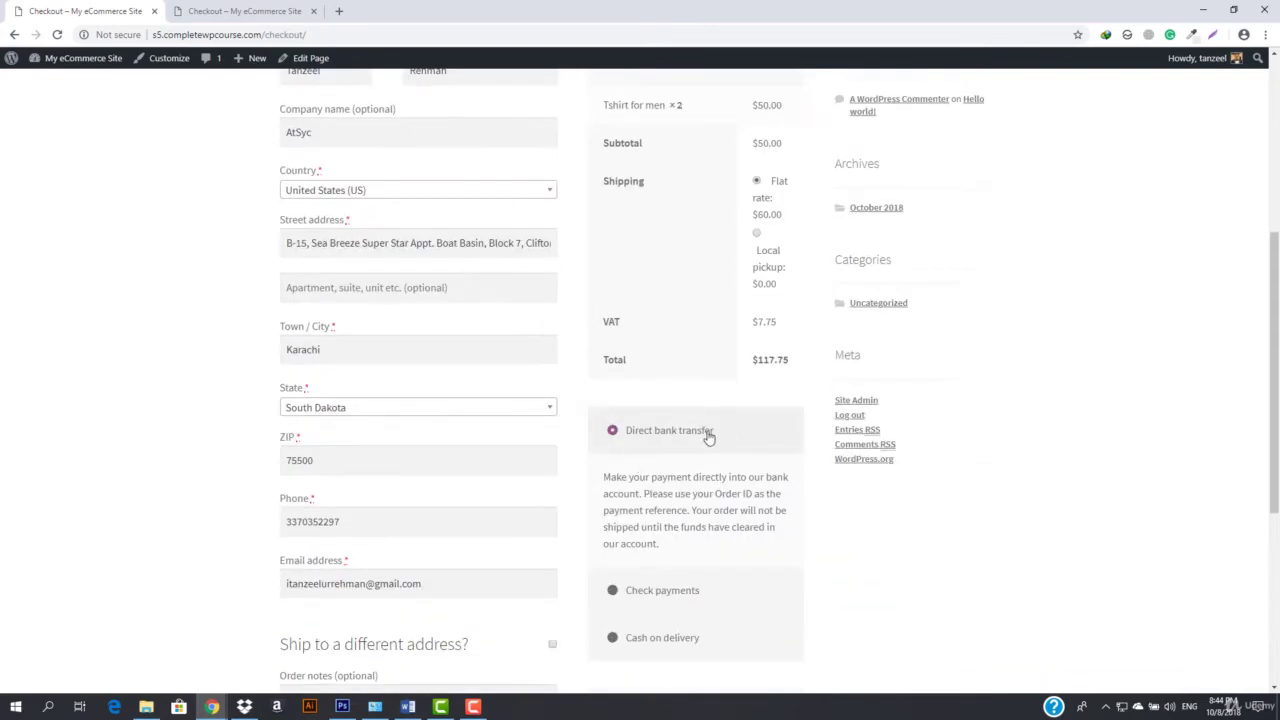
scroll(709, 437, down, 2)
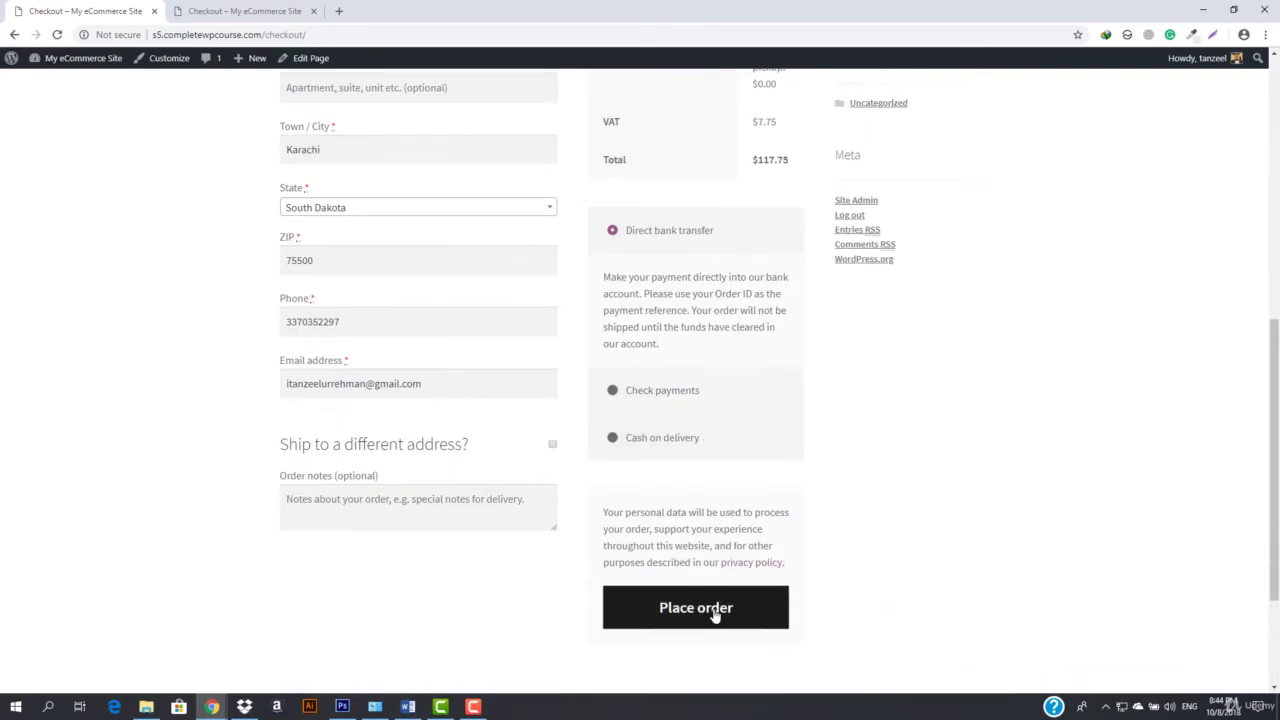
click(714, 612)
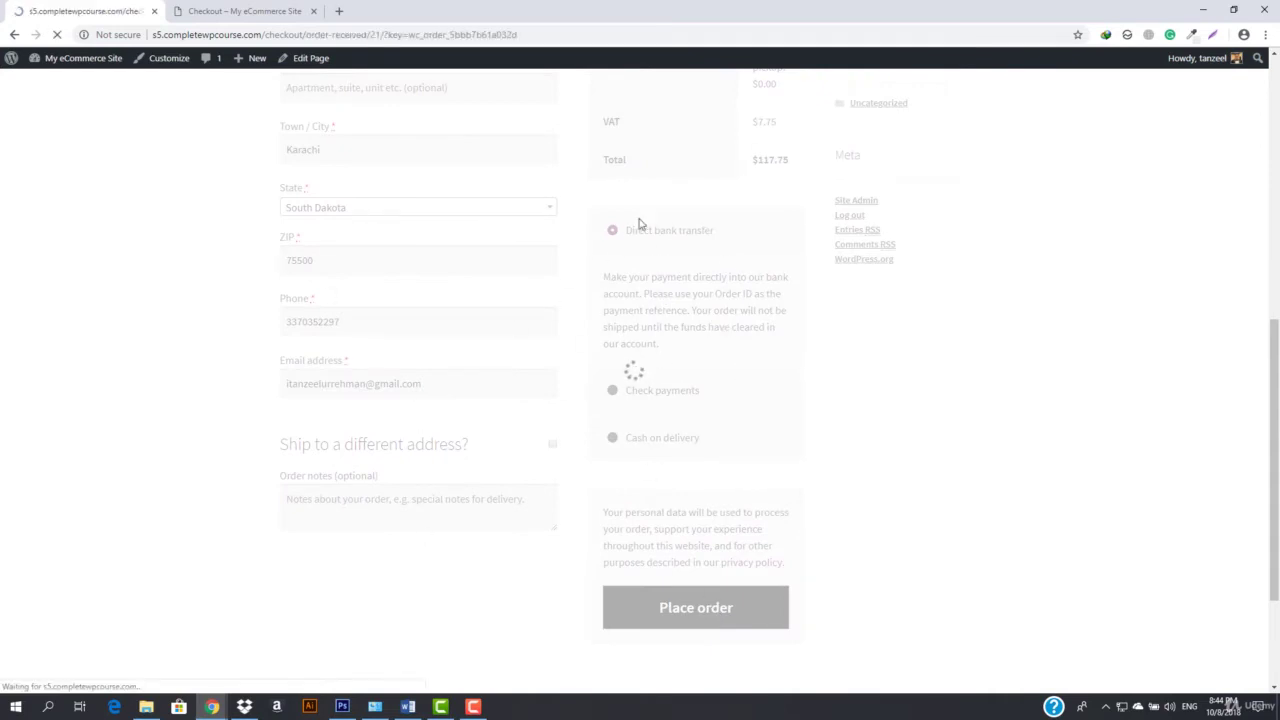
Verify the confirmation shows the HBL bank name, account number, routing number and IBAN.
scroll(560, 297, down, 5)
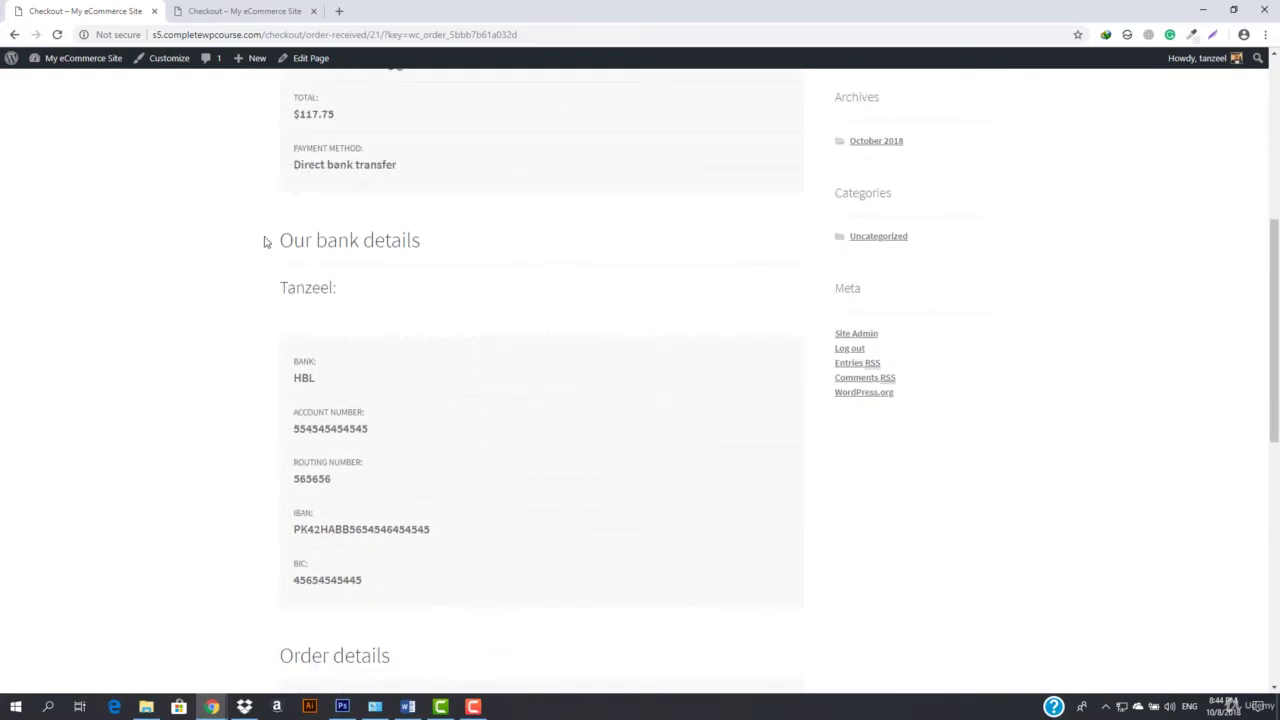
key(ctrl+a)
click(443, 279)
drag(293, 370, 389, 389)
drag(290, 432, 486, 449)
click(421, 472)
drag(296, 474, 374, 477)
drag(283, 534, 449, 534)
click(430, 597)
scroll(388, 558, down, 3)
scroll(497, 337, down, 4)
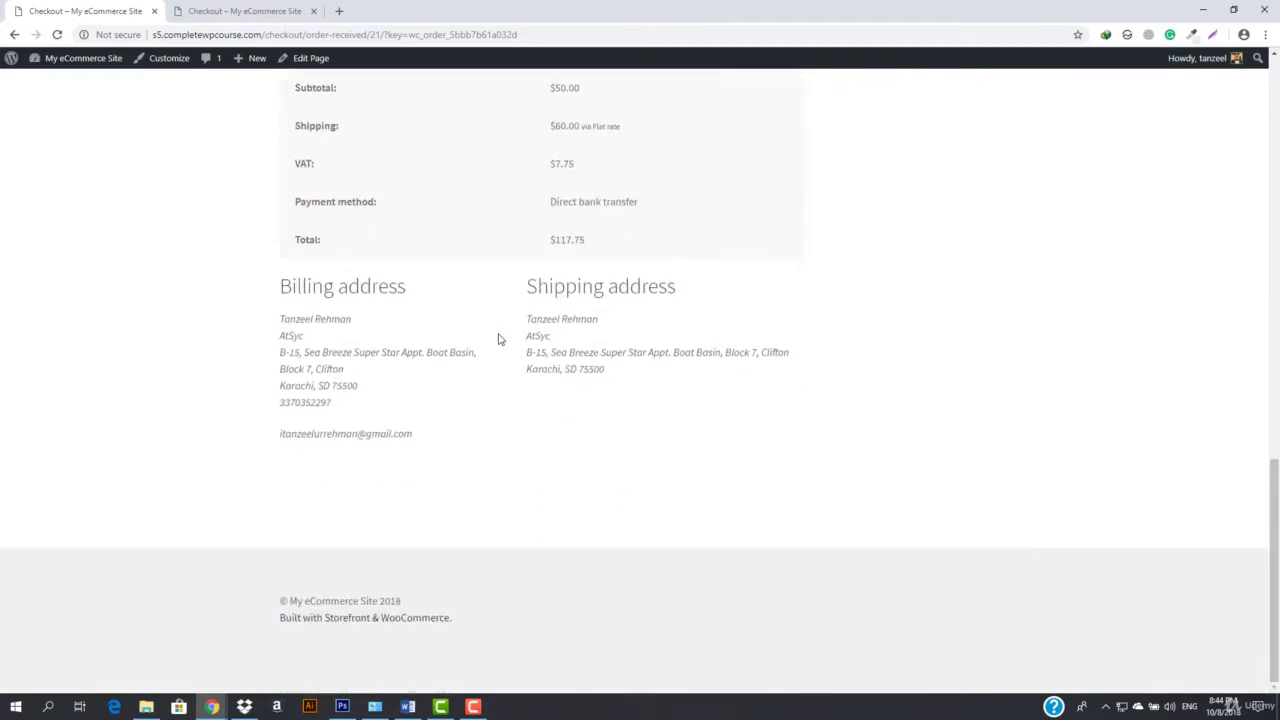
Leave the order confirmation and return to the WordPress admin area.
click(245, 11)
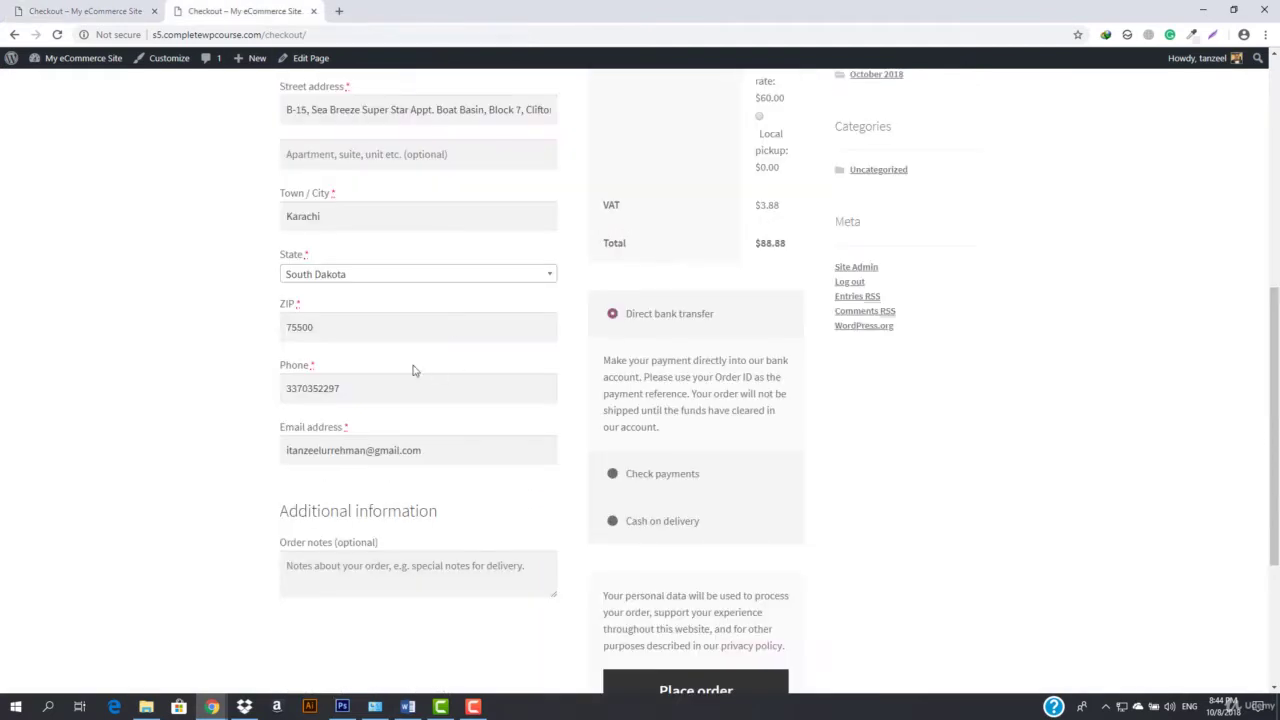
click(85, 11)
mouse_move(60, 58)
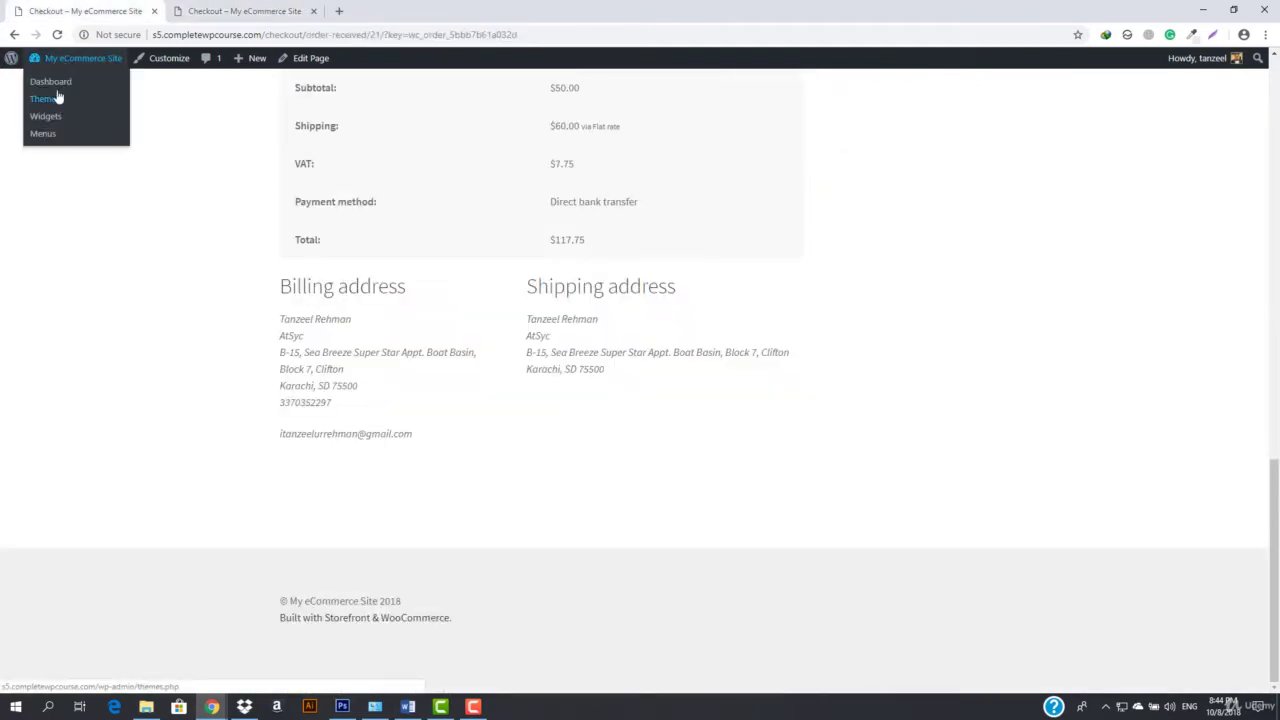
click(58, 97)
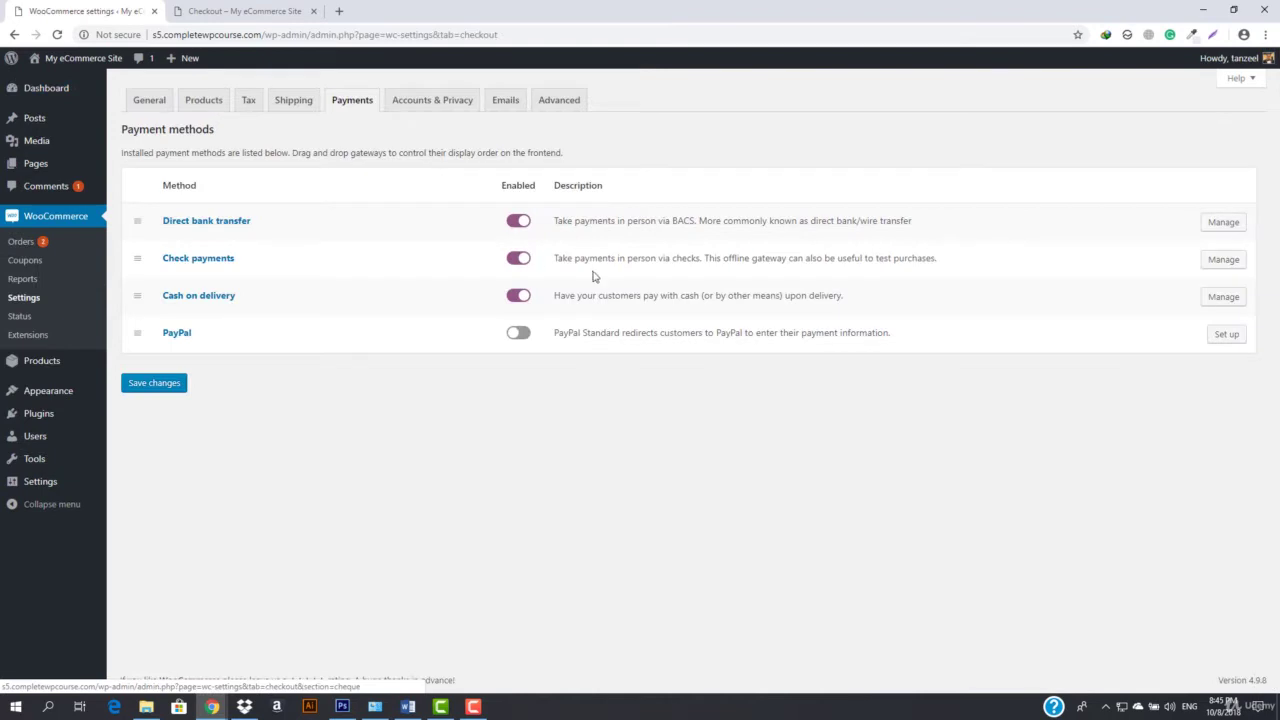
Review the Check payments settings: default store-address description and empty Instructions.
click(1226, 259)
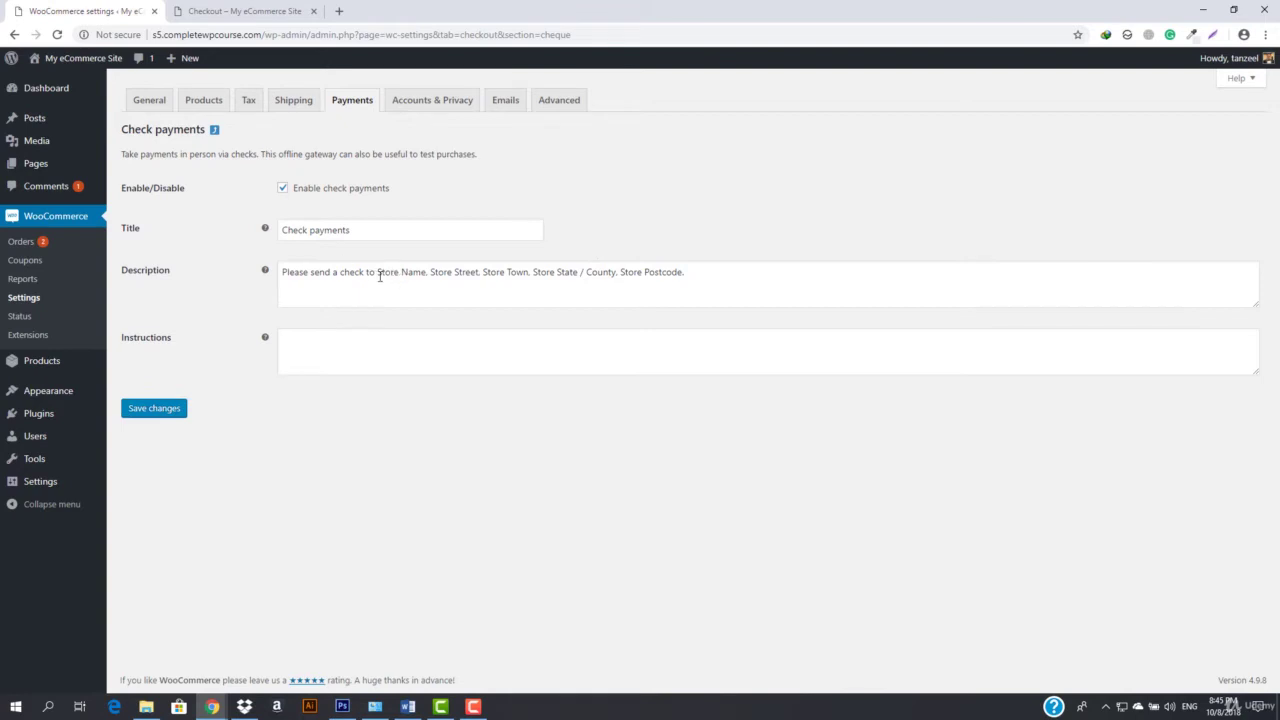
drag(380, 276, 714, 285)
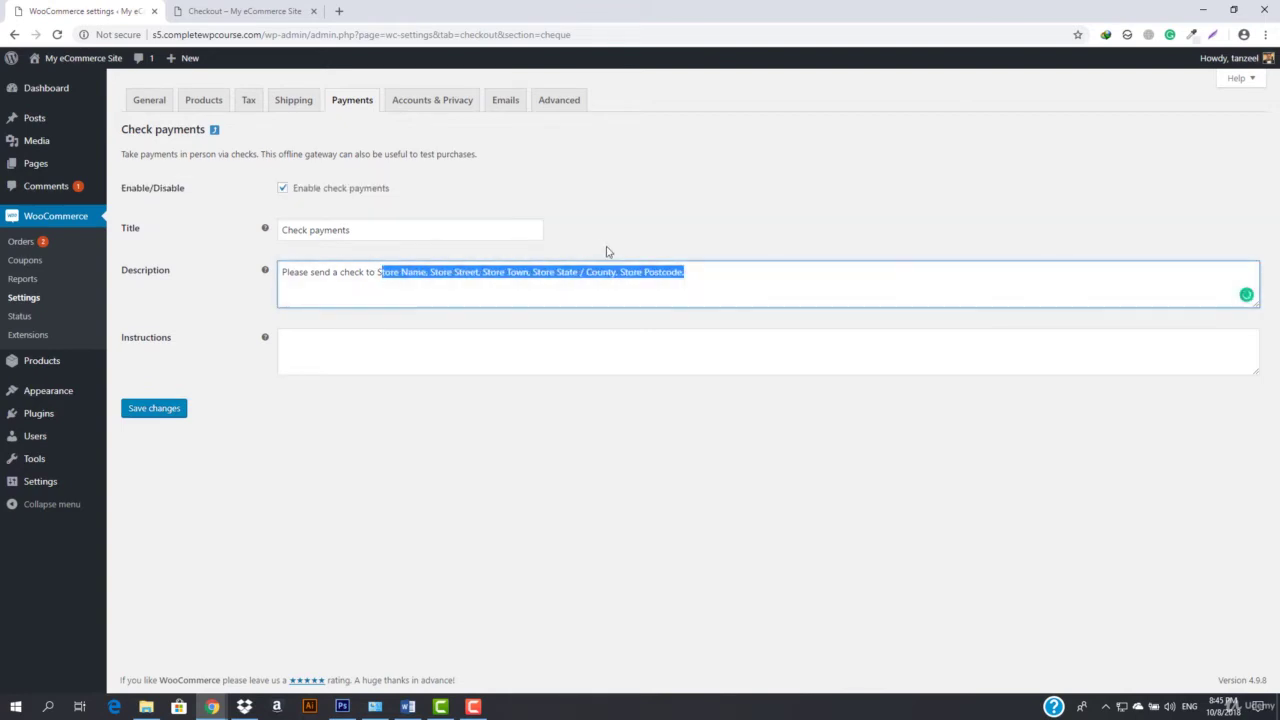
click(607, 251)
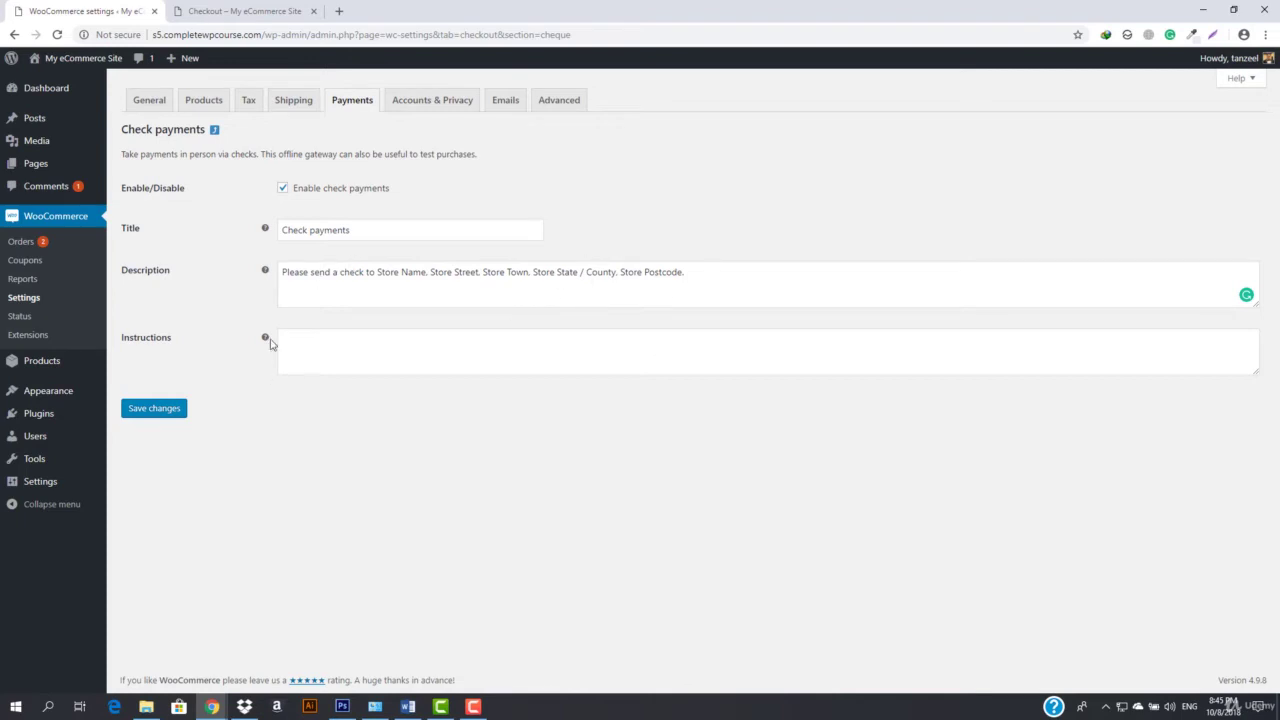
mouse_move(266, 277)
mouse_move(266, 340)
click(245, 10)
scroll(374, 417, up, 6)
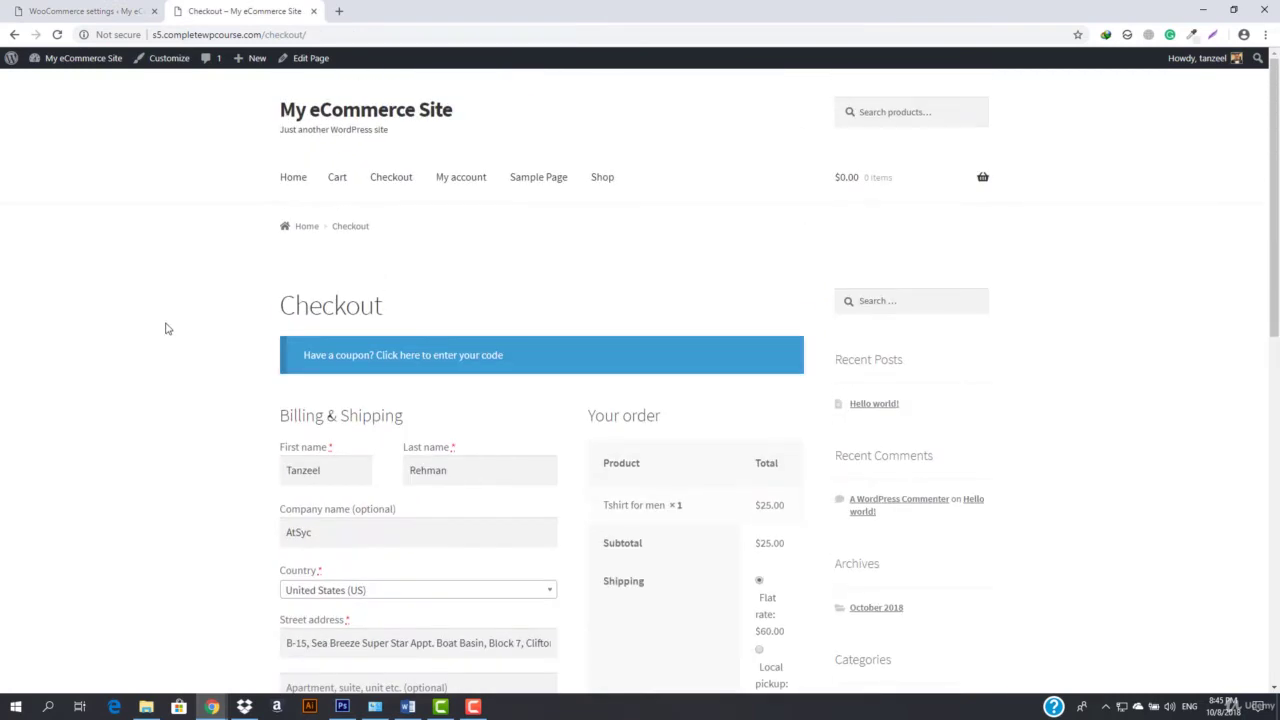
click(83, 9)
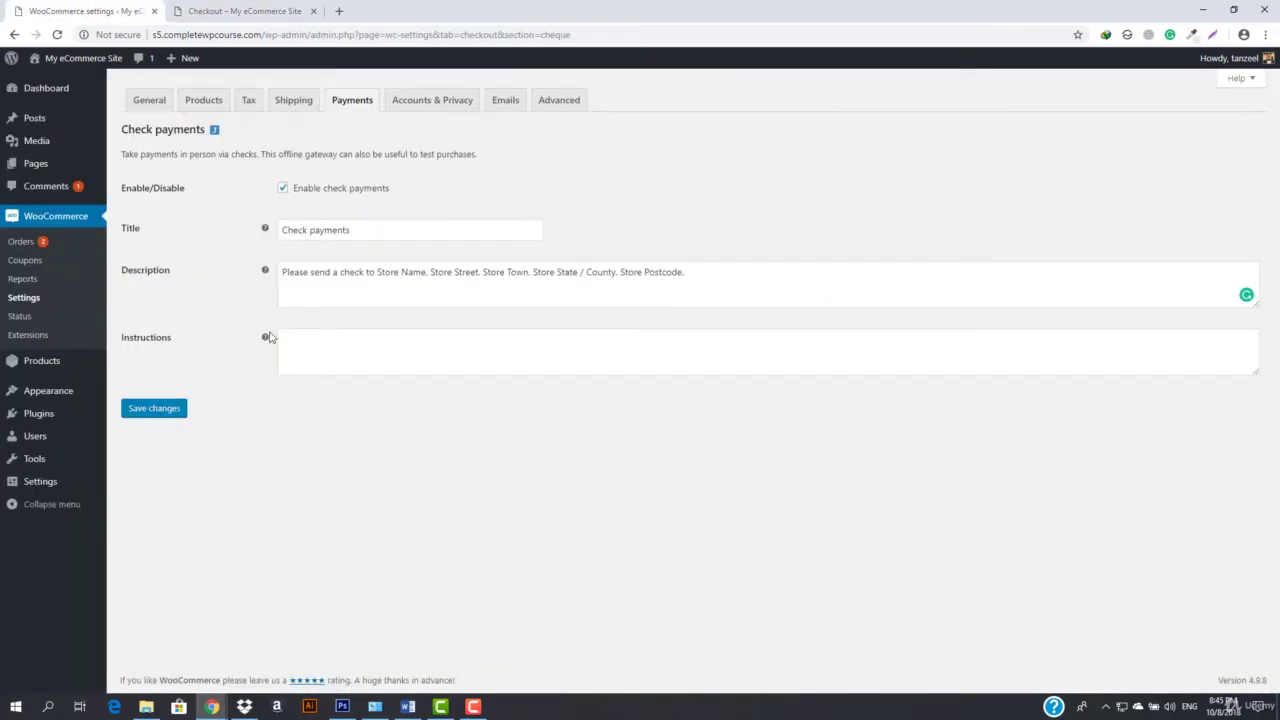
Copy the check payment description into Instructions, save, and move on to Cash on delivery settings.
triple_click(352, 272)
key(ctrl+c)
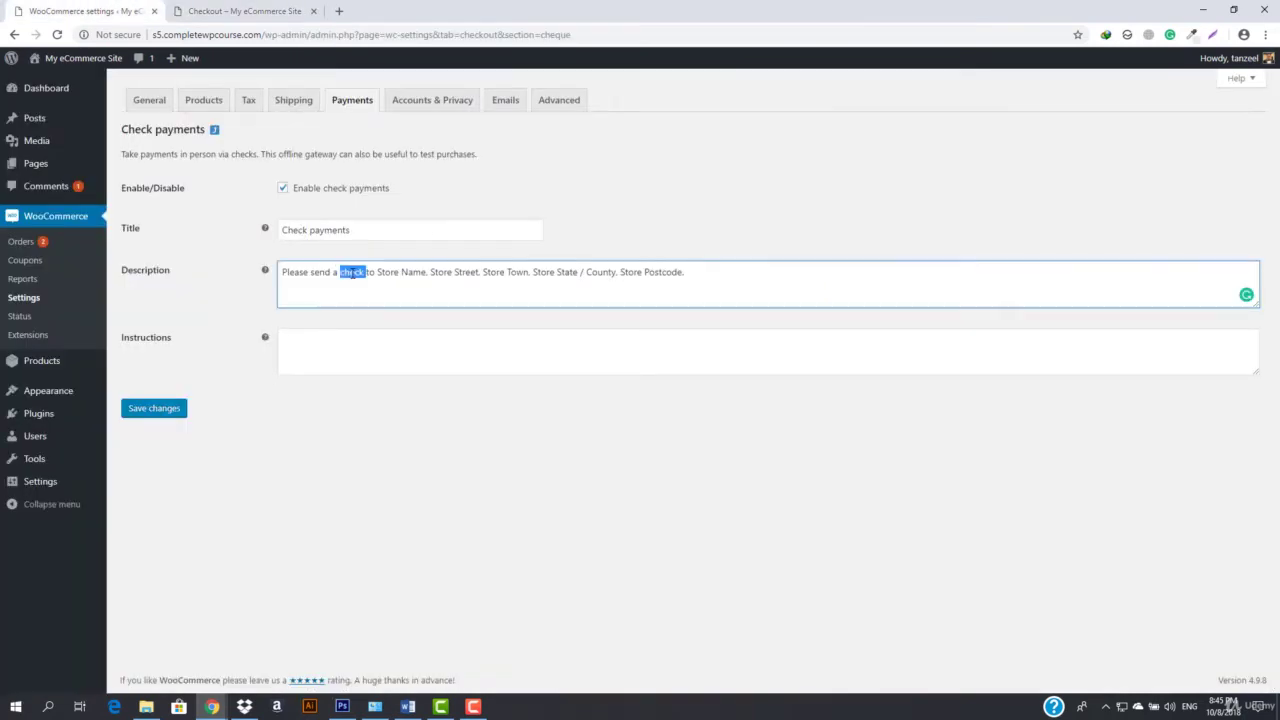
click(399, 365)
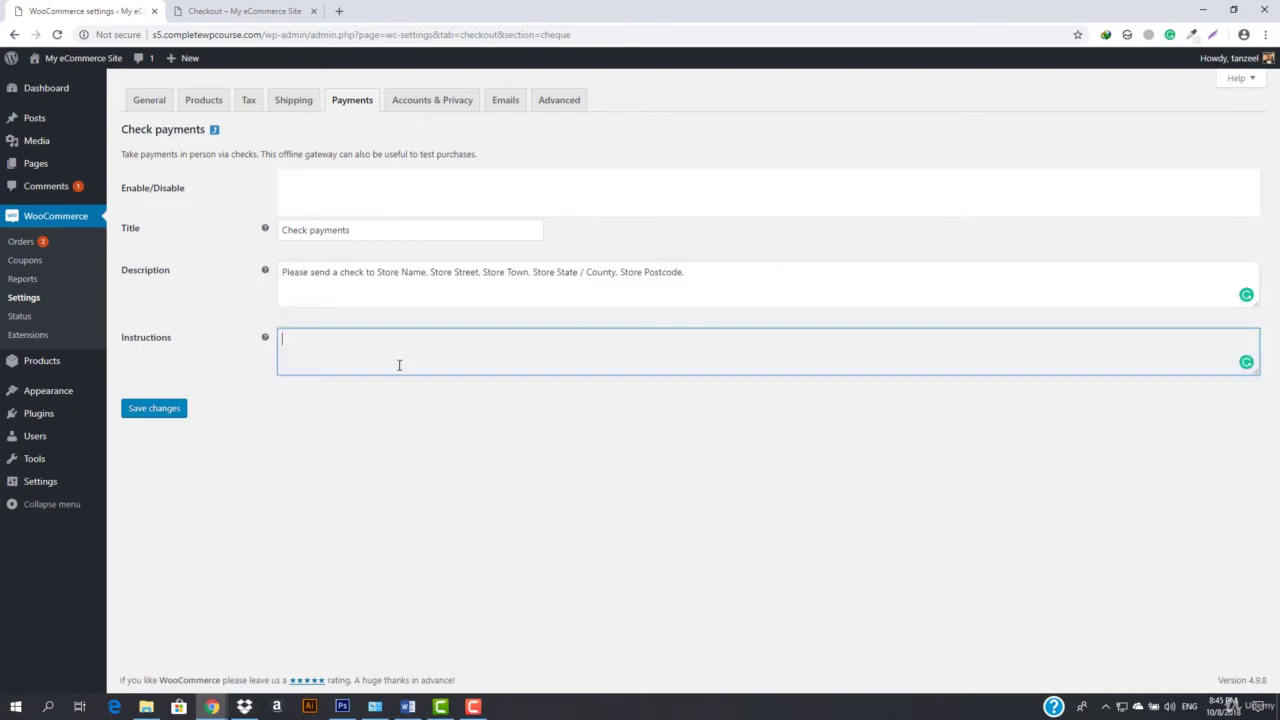
key(ctrl+v)
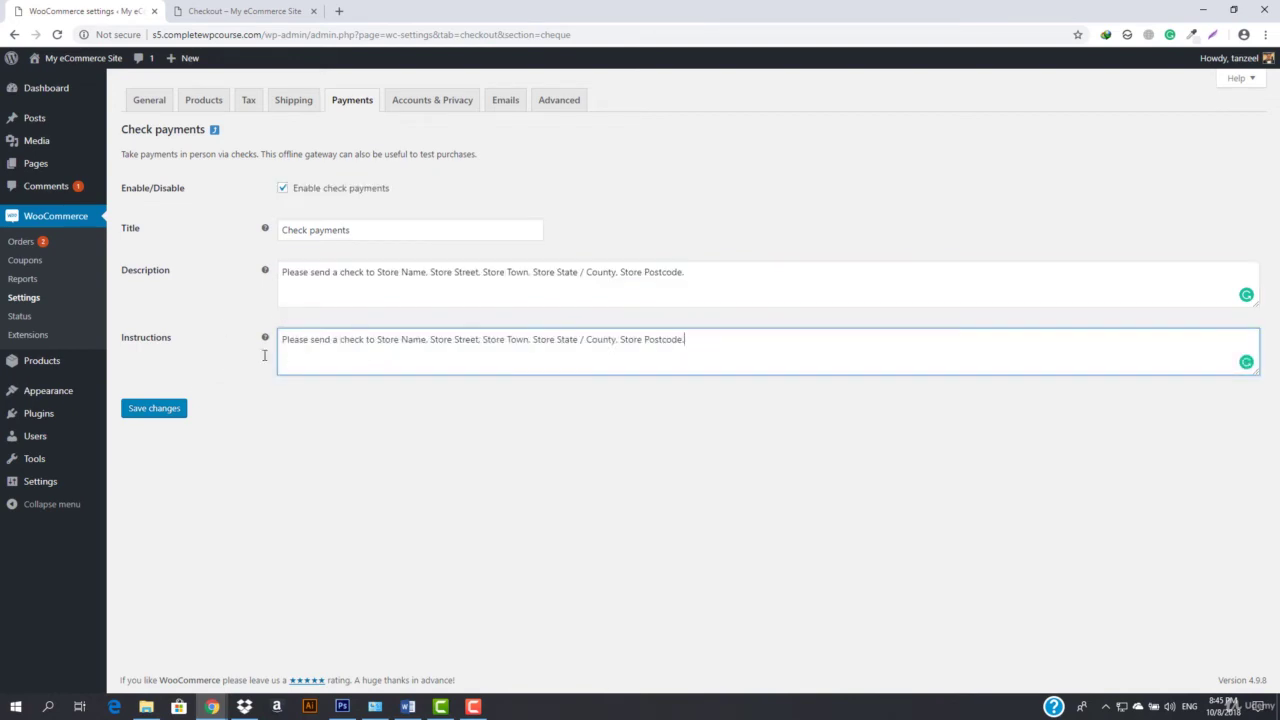
click(155, 410)
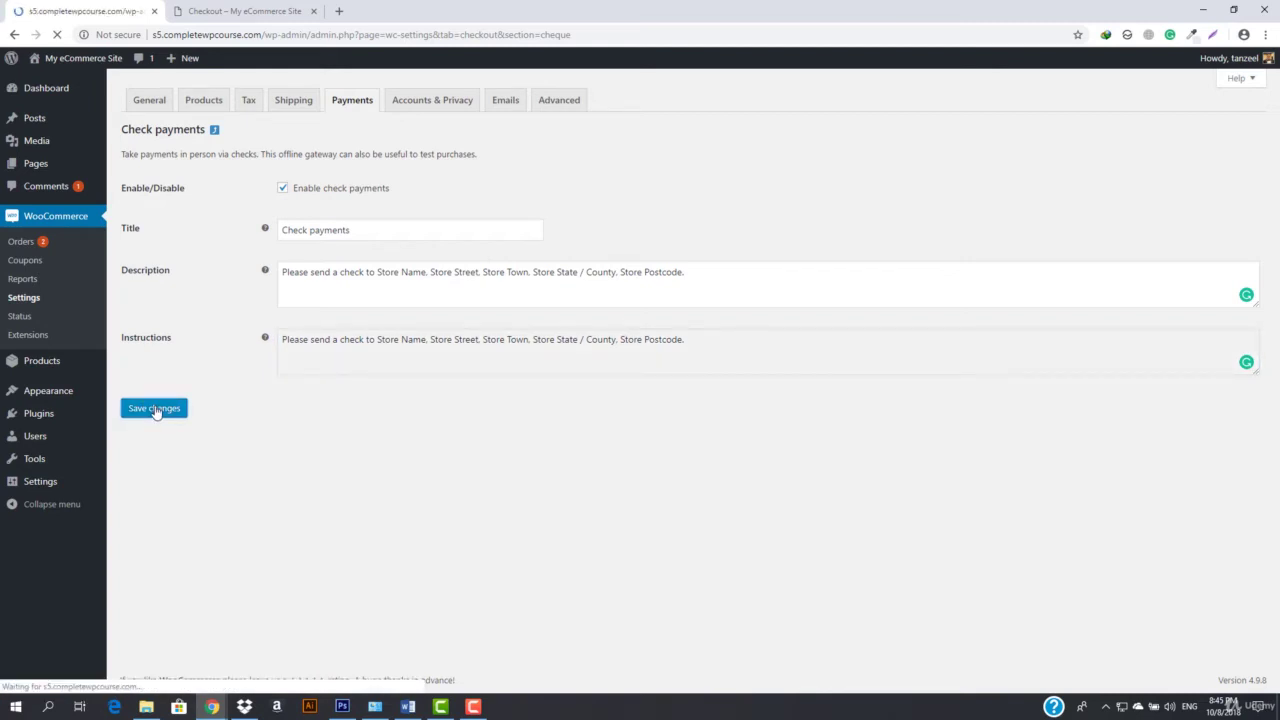
click(214, 167)
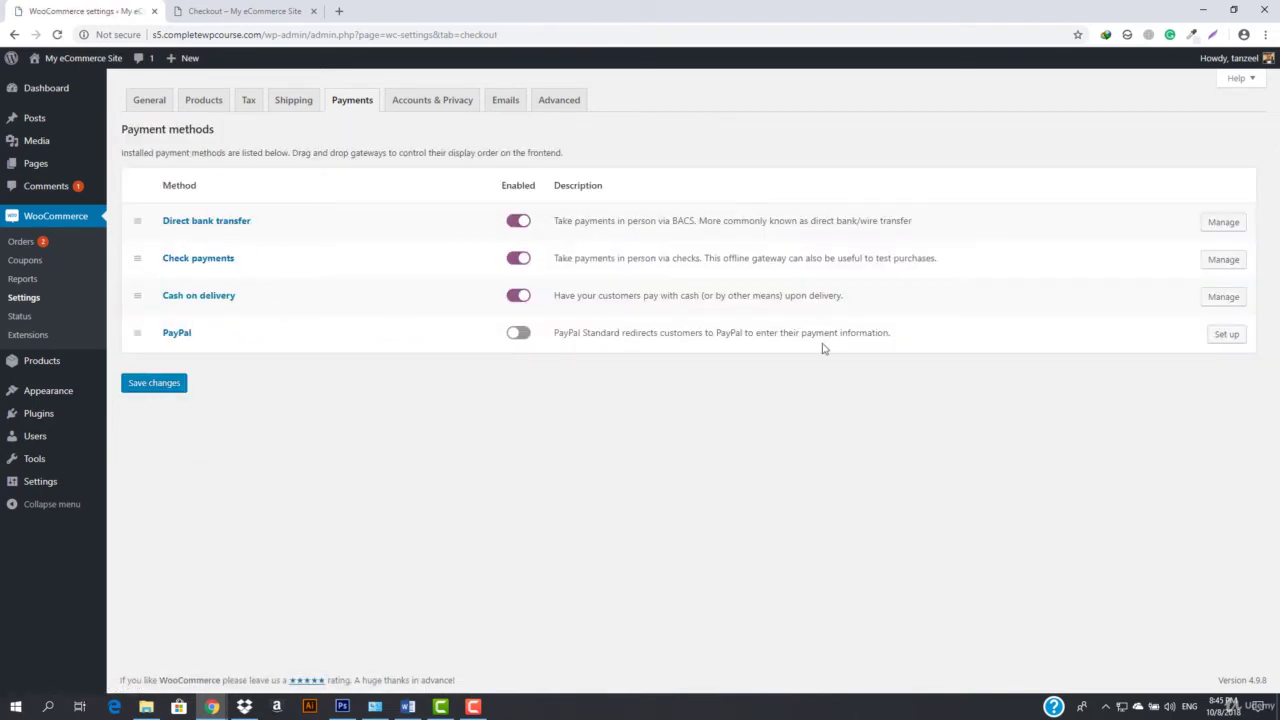
click(1208, 296)
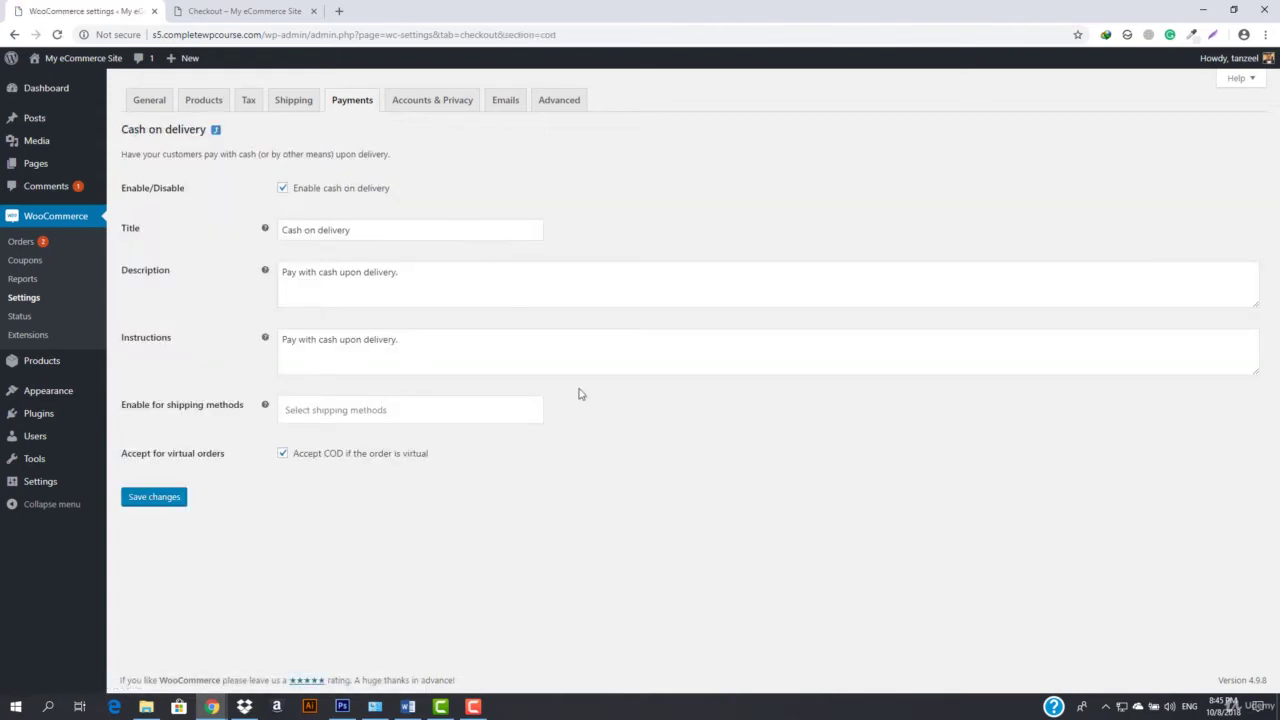
Limit cash on delivery to United States (US) – Flat rate (#1) and save.
click(330, 408)
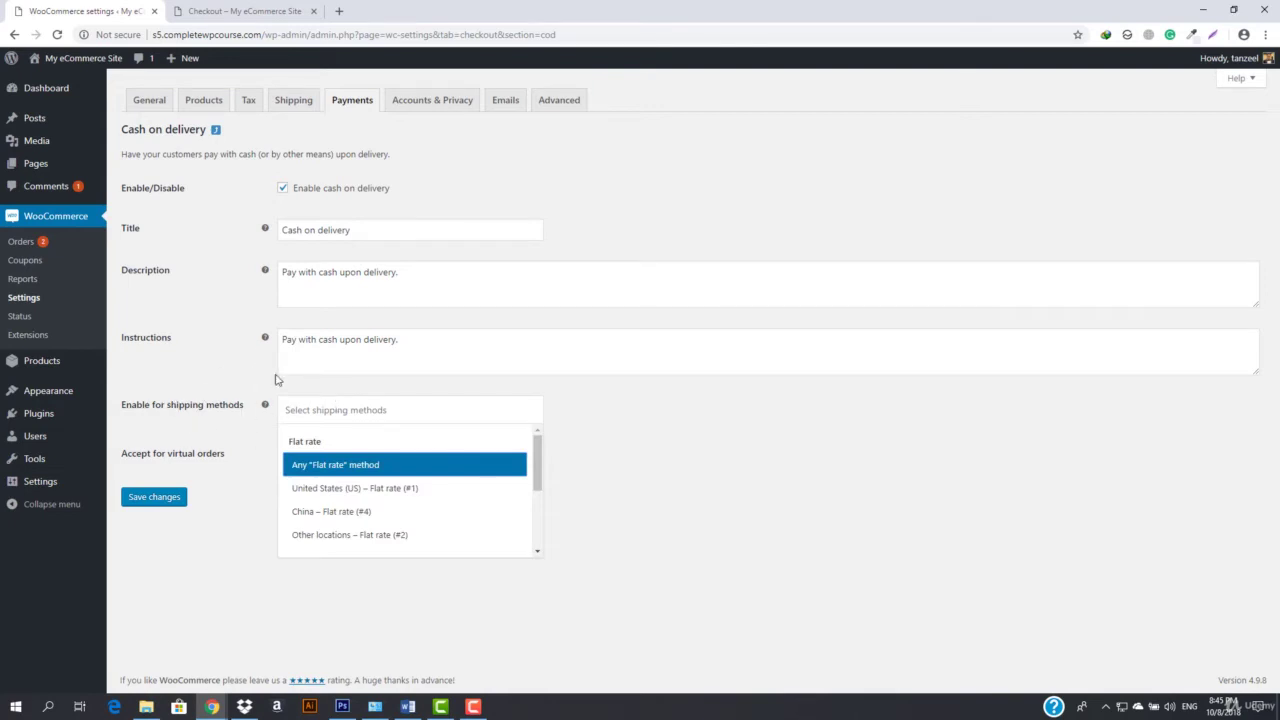
mouse_move(267, 407)
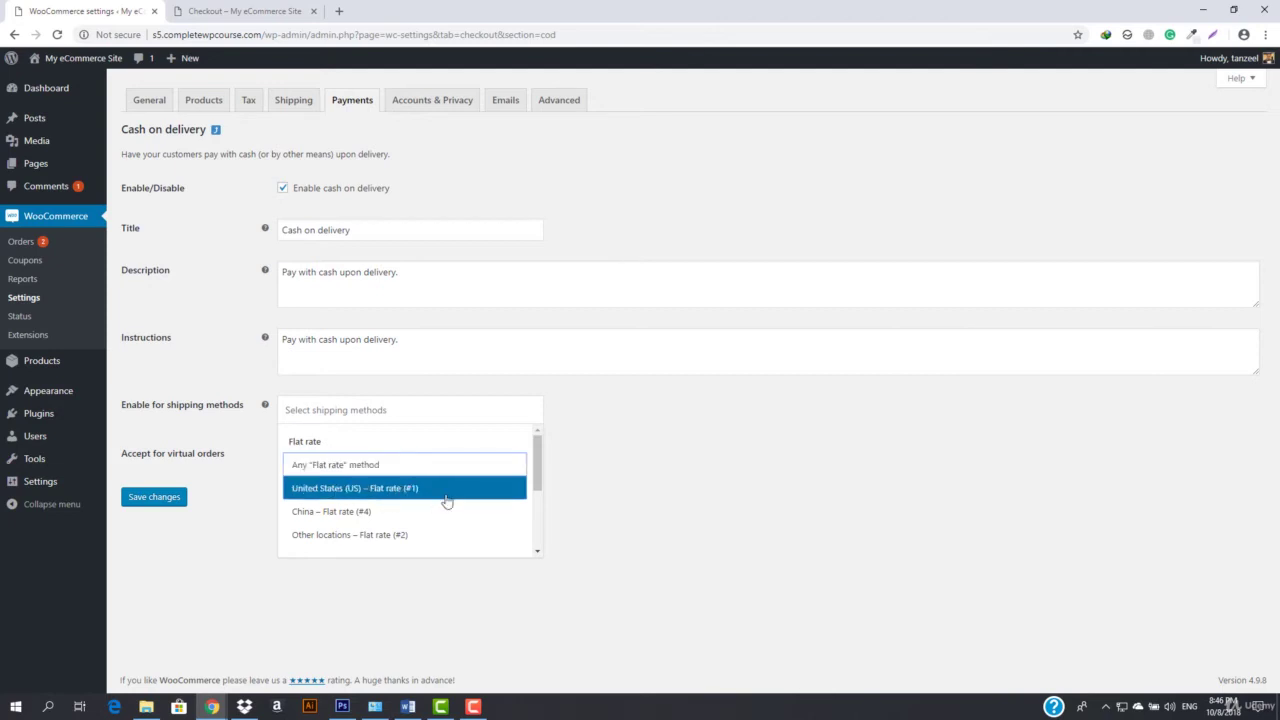
scroll(430, 515, down, 1)
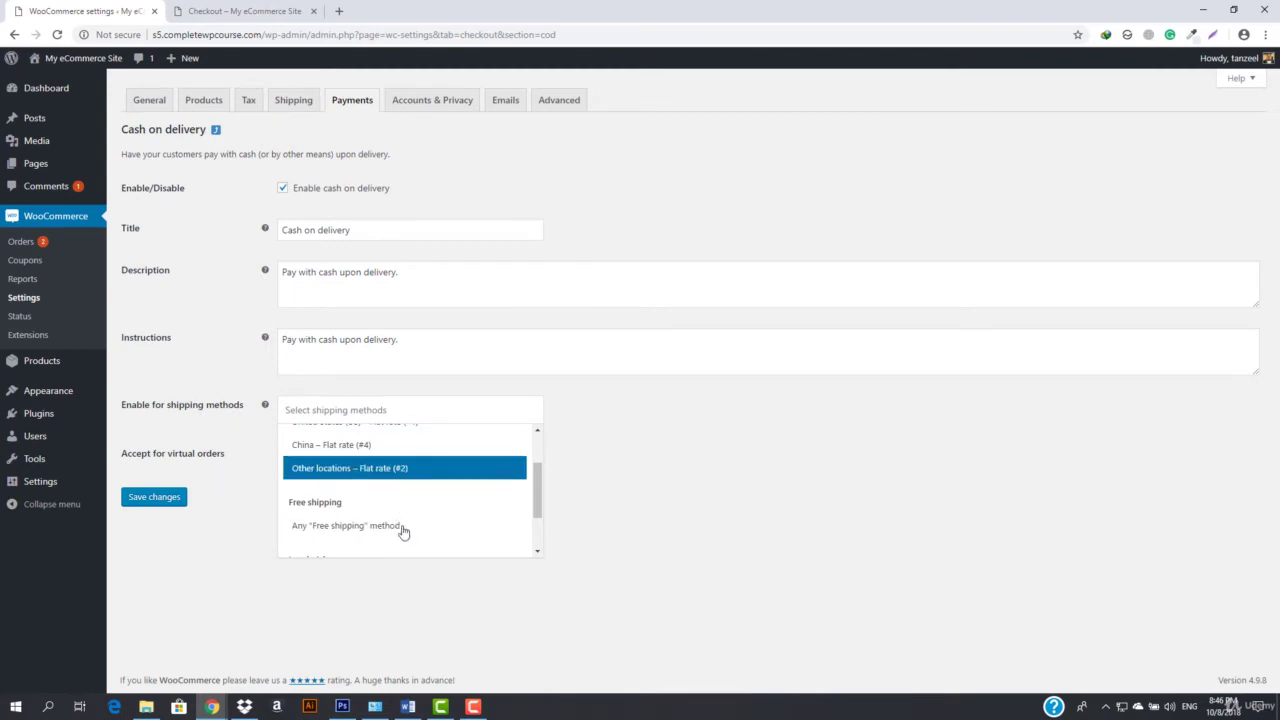
scroll(405, 520, down, 2)
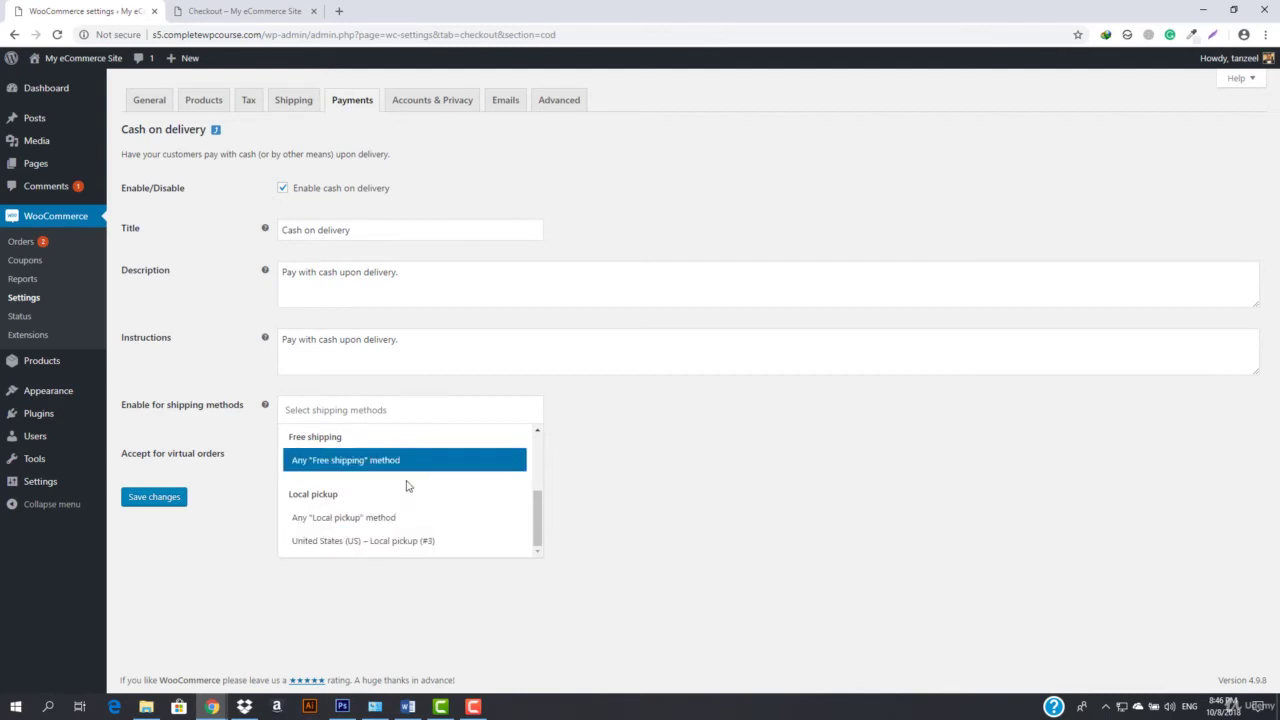
scroll(407, 486, up, 3)
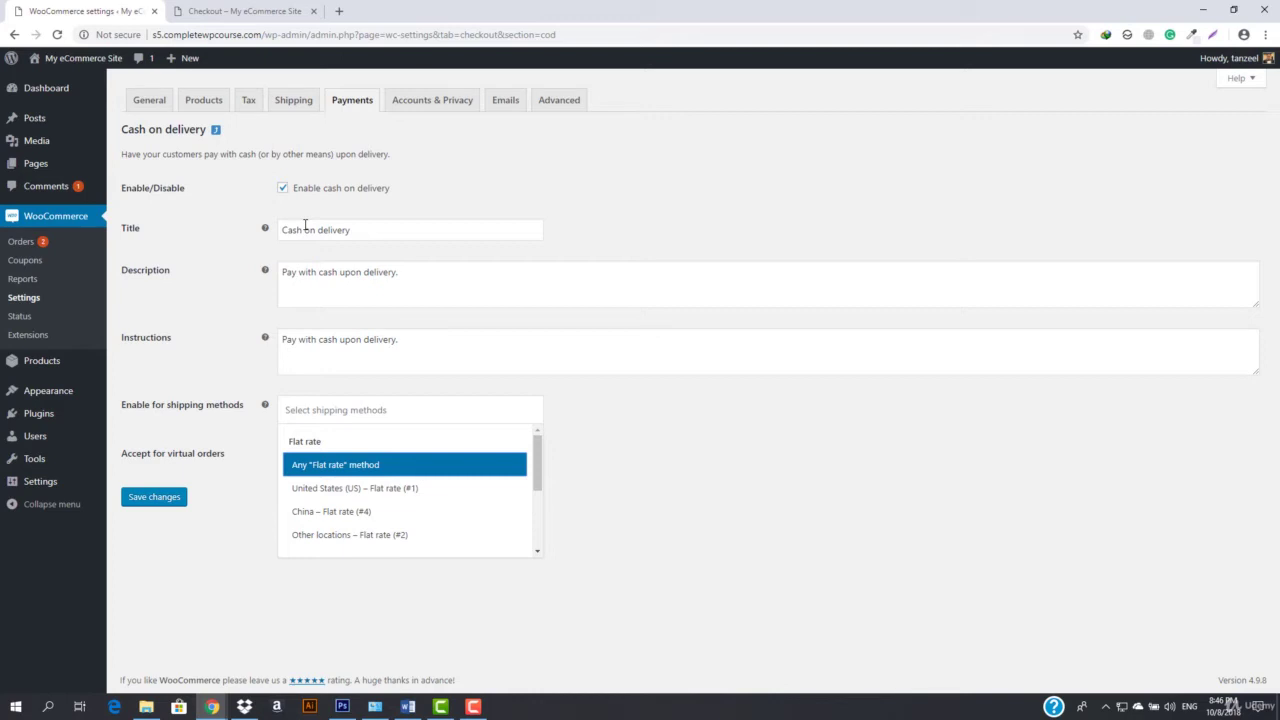
scroll(380, 494, down, 1)
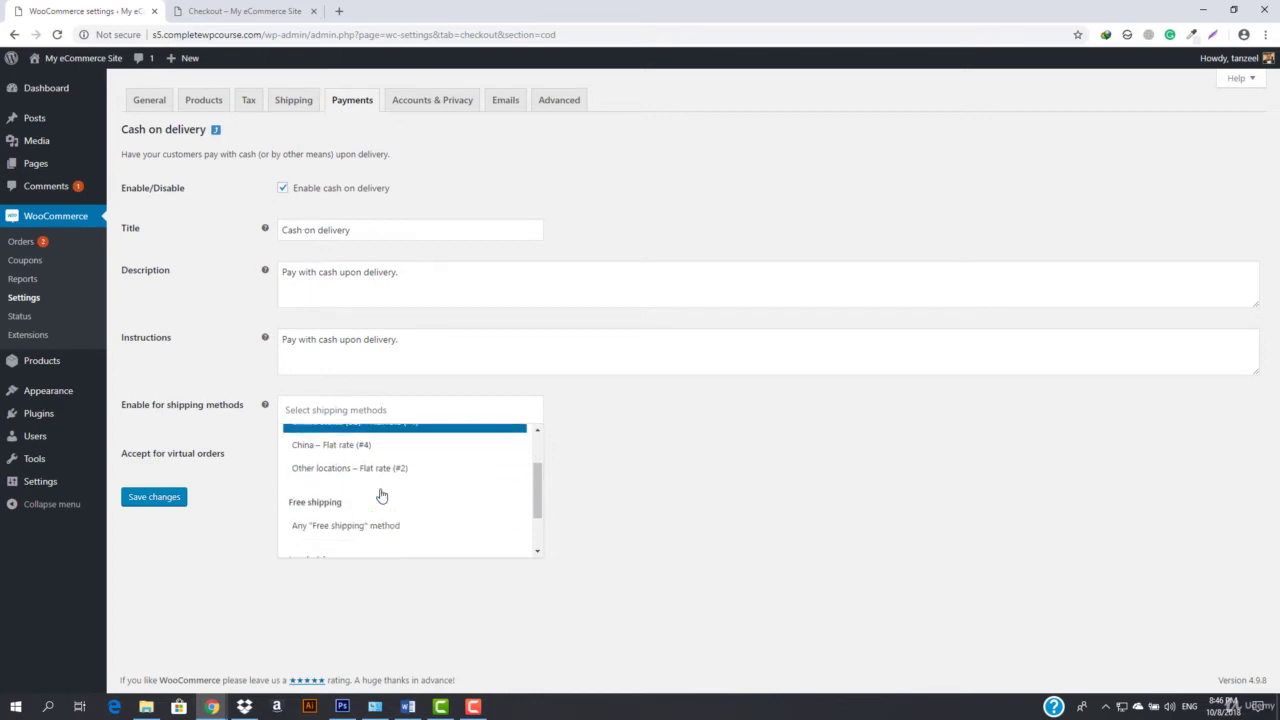
scroll(429, 482, up, 1)
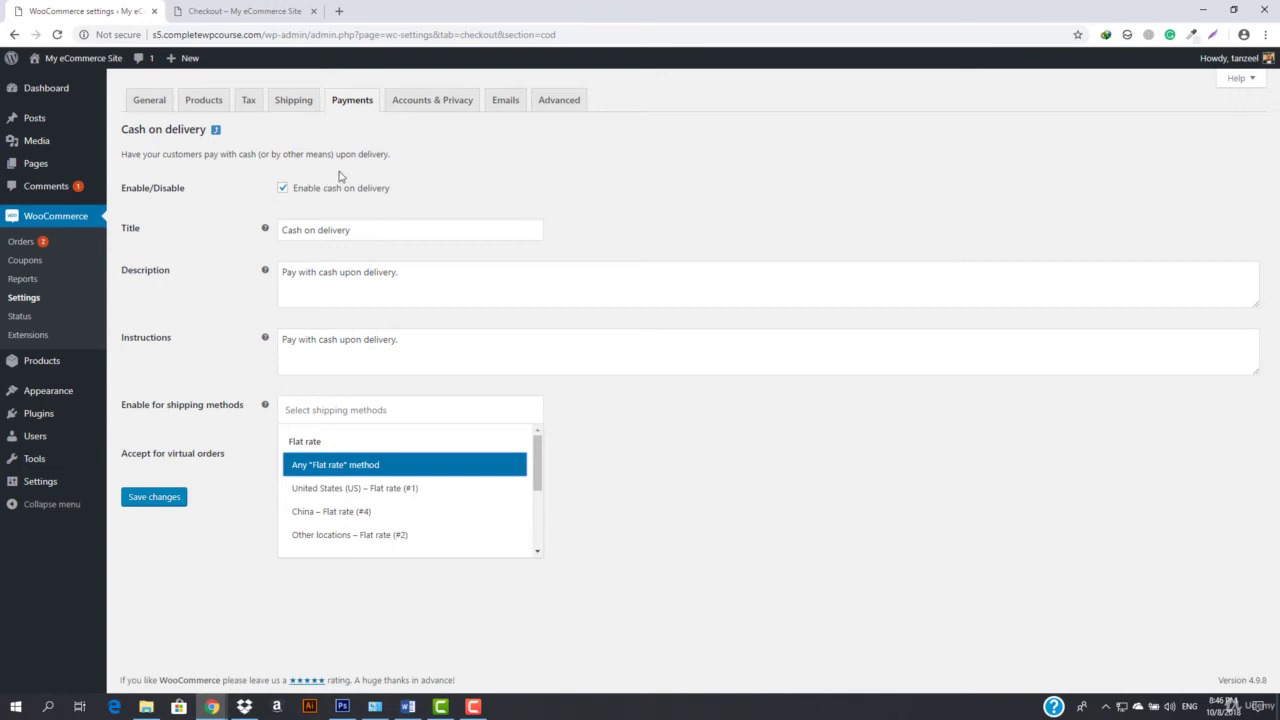
click(396, 488)
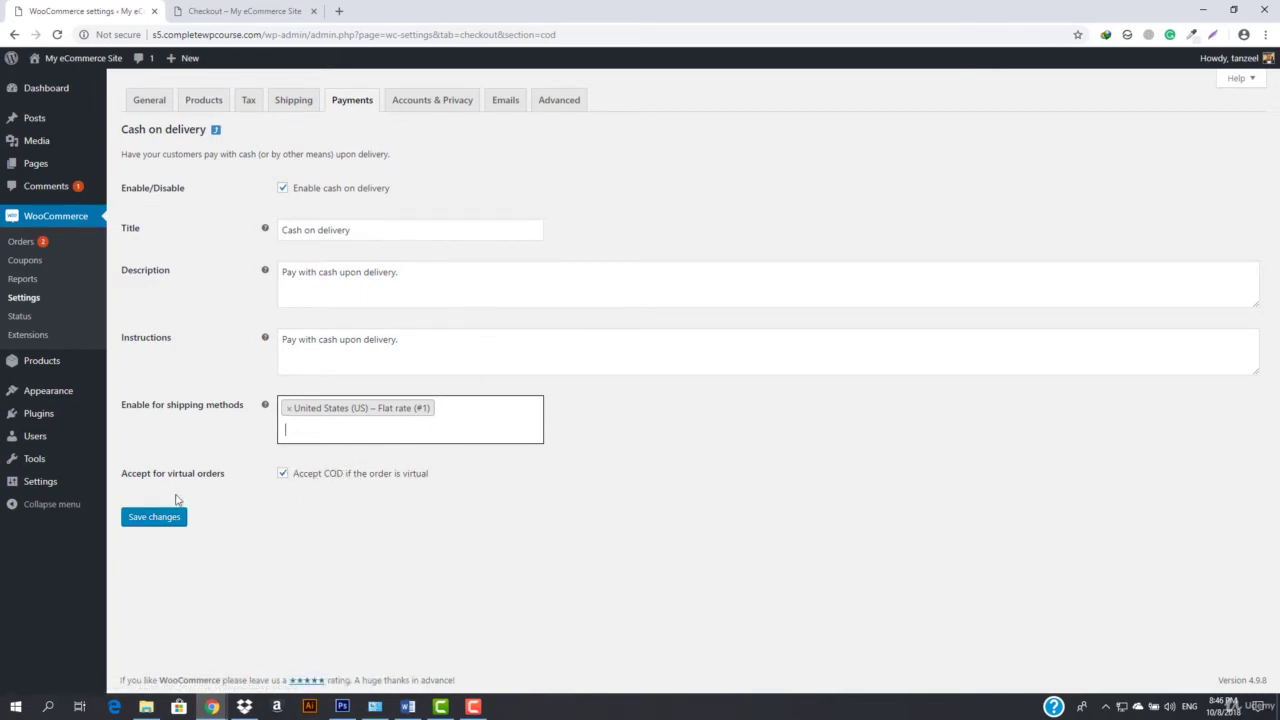
click(152, 520)
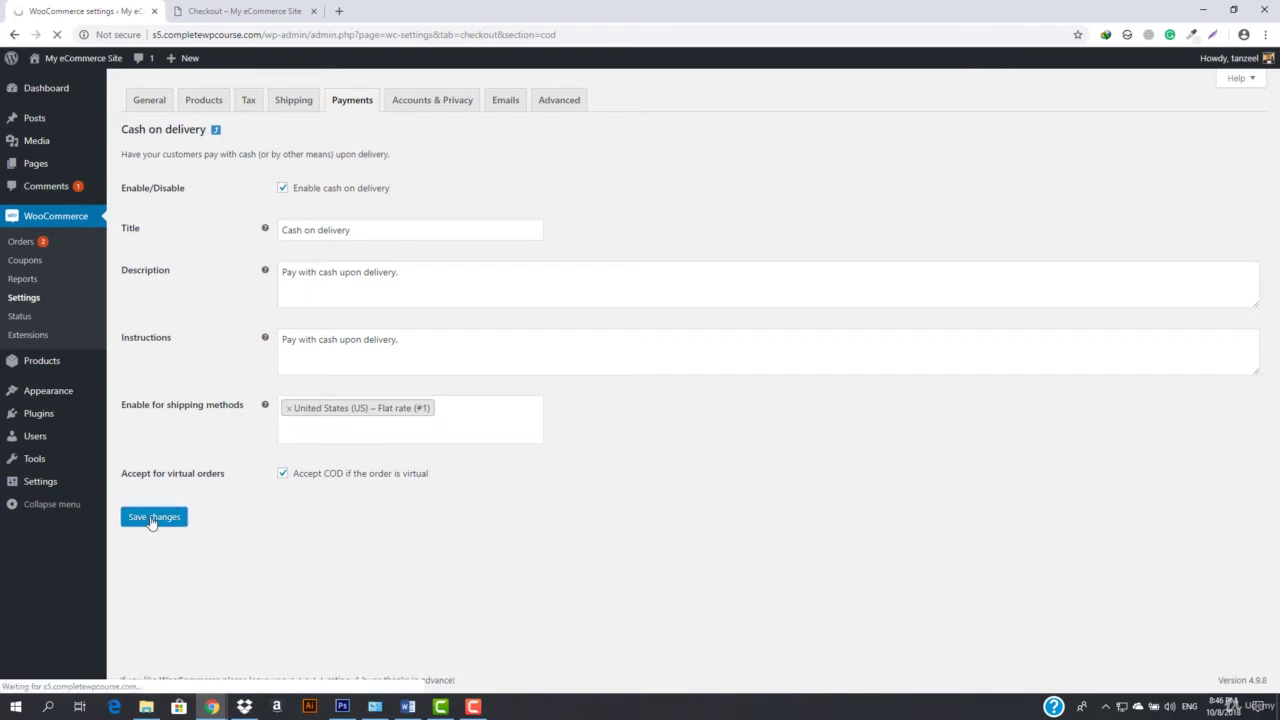
Add one Tshirt for men to the cart ($88.88 with $60.00 flat rate) and go to checkout.
click(258, 11)
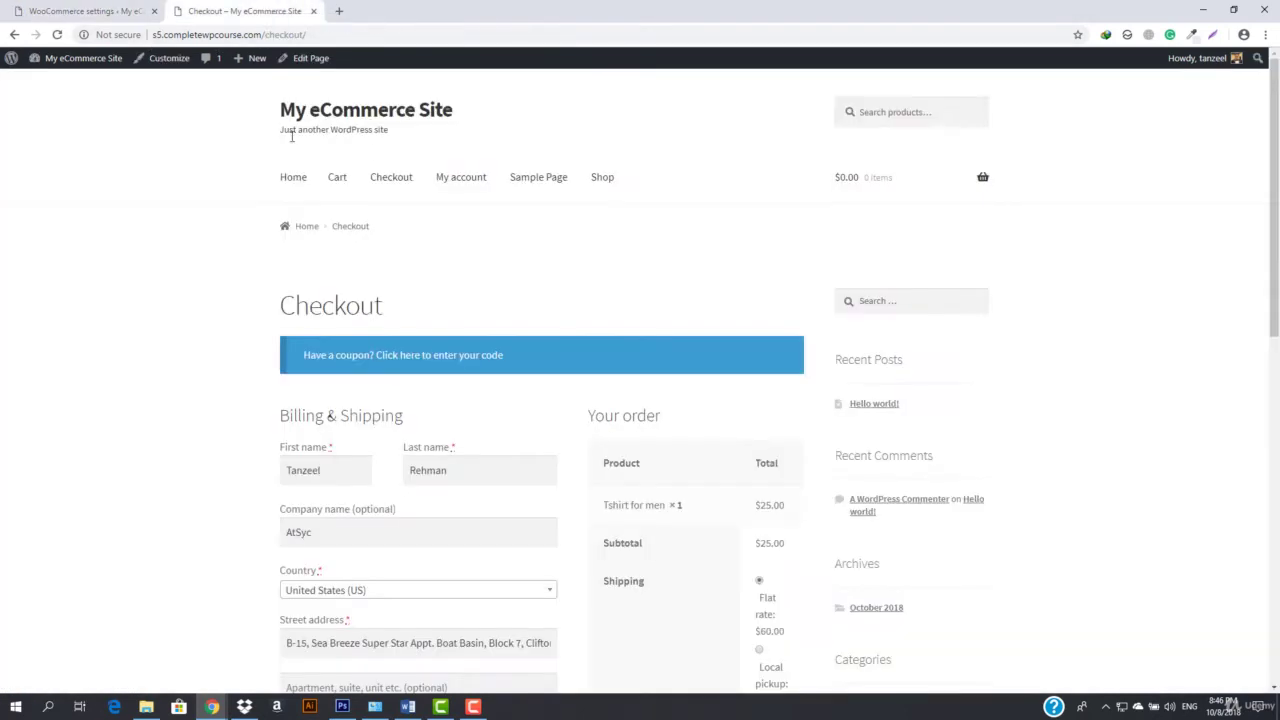
click(604, 183)
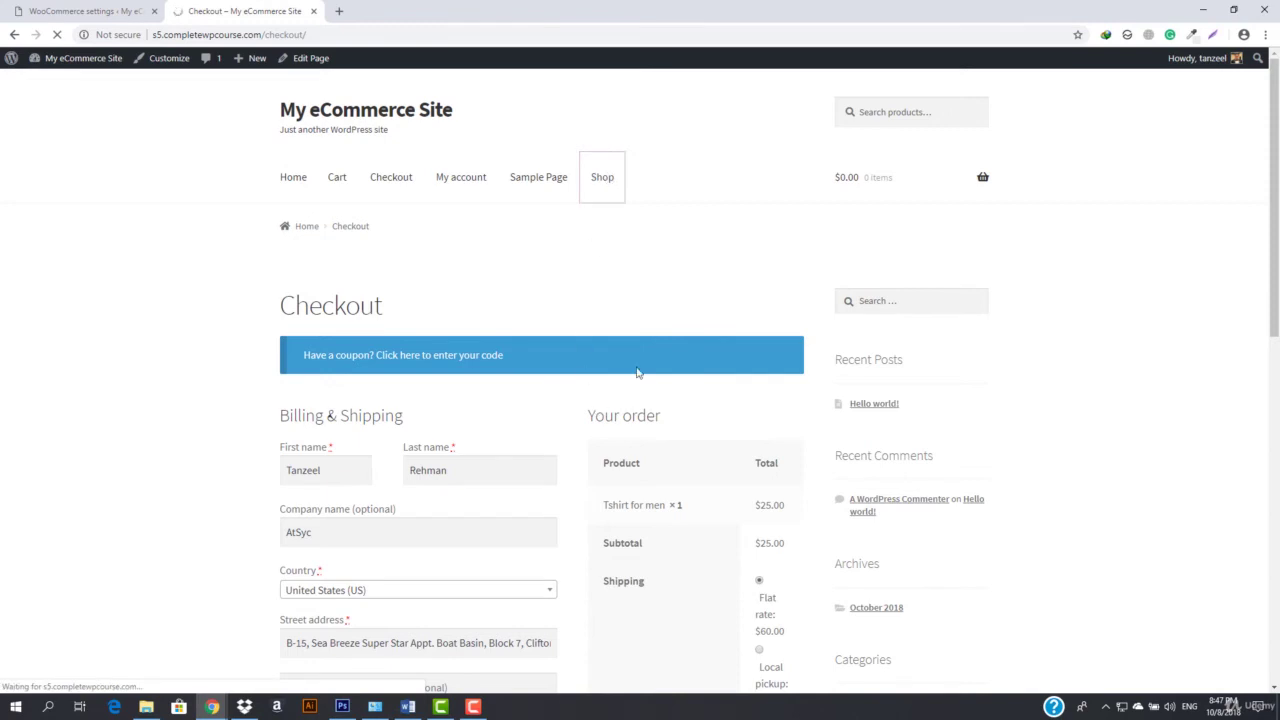
click(350, 609)
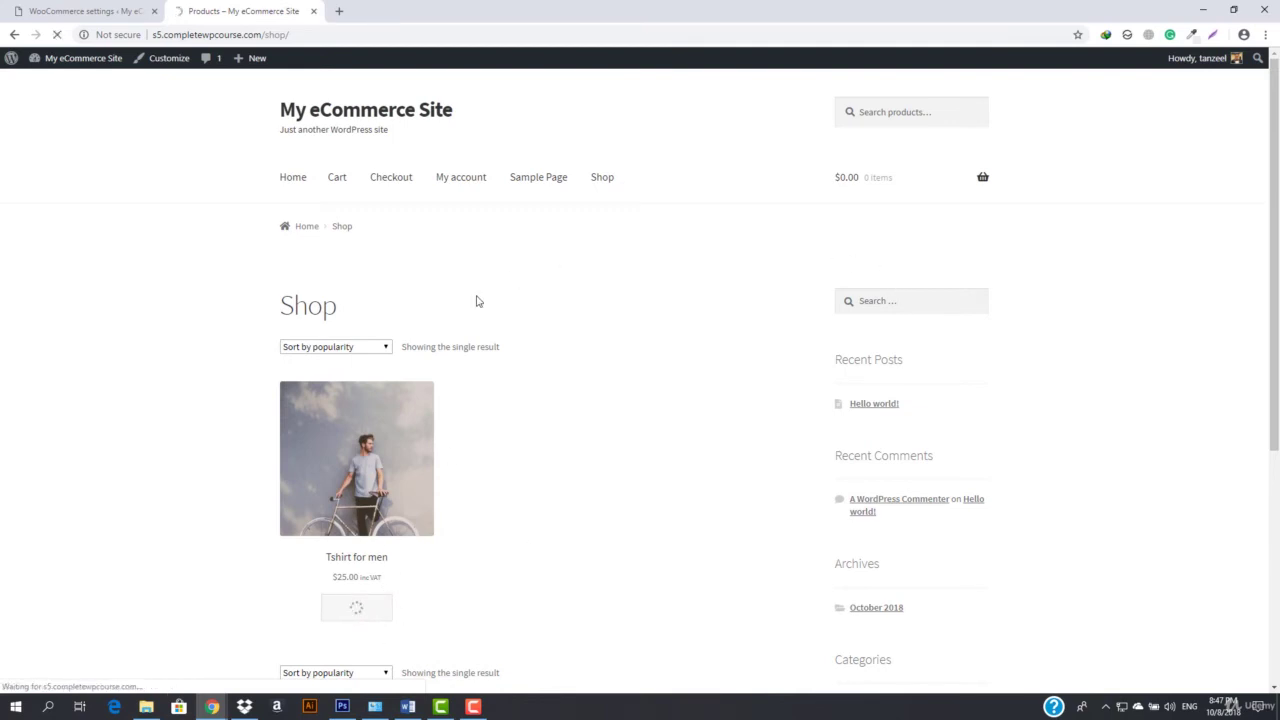
scroll(700, 448, down, 3)
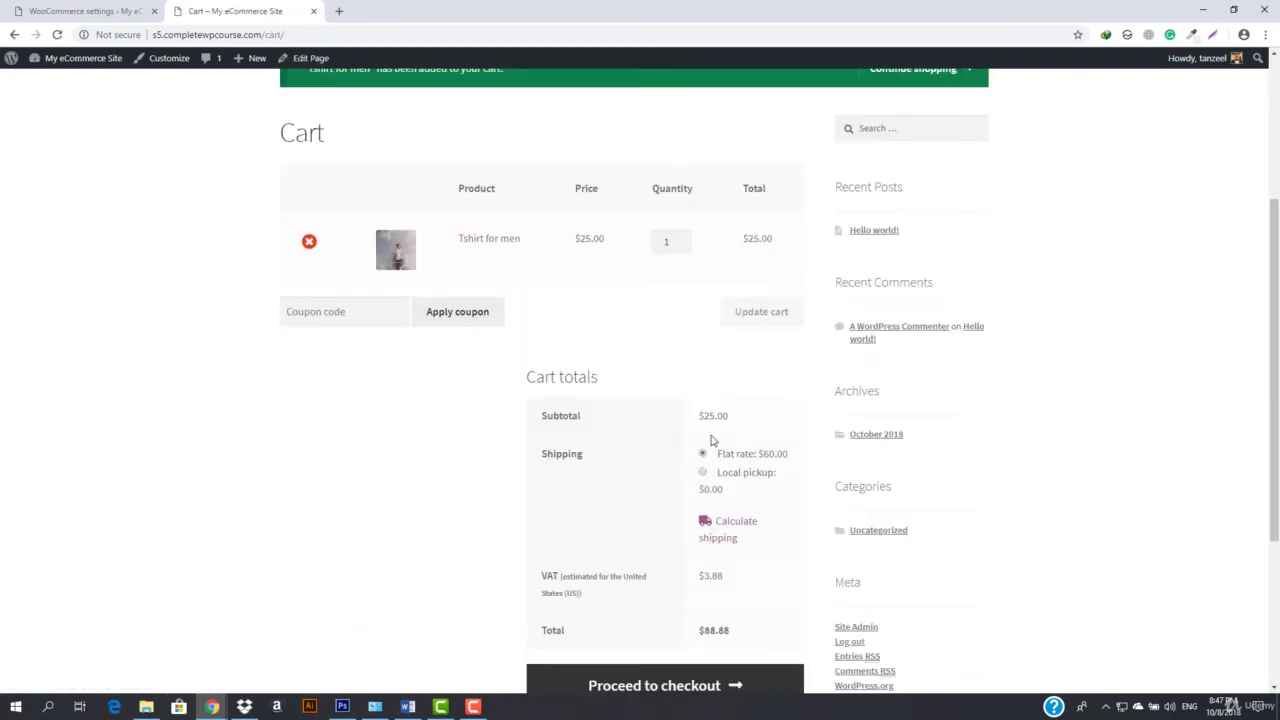
scroll(706, 520, down, 1)
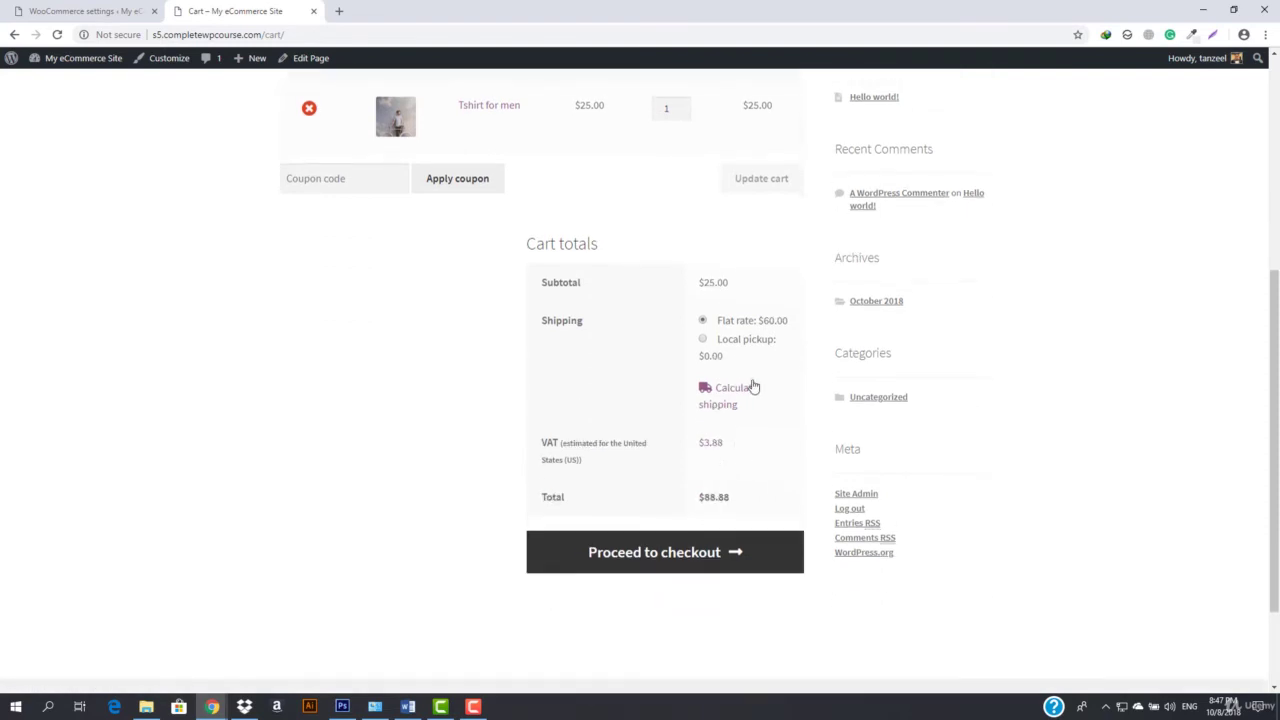
click(706, 562)
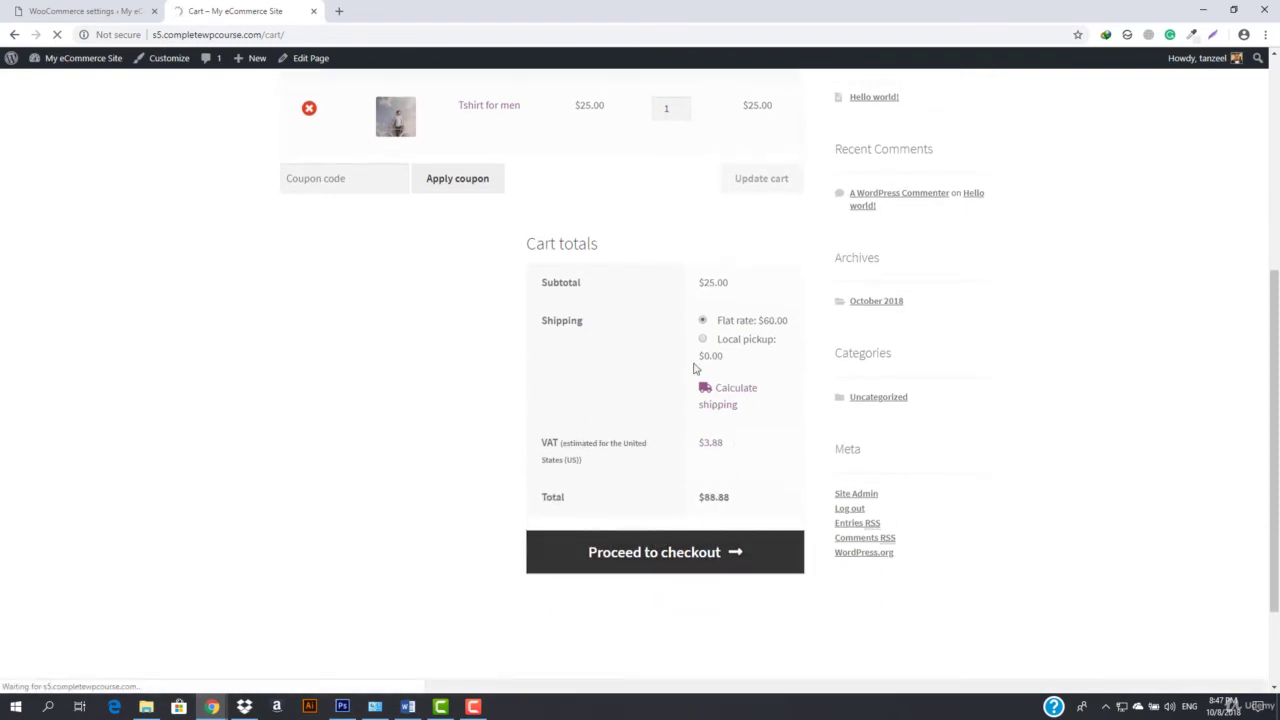
scroll(706, 374, down, 5)
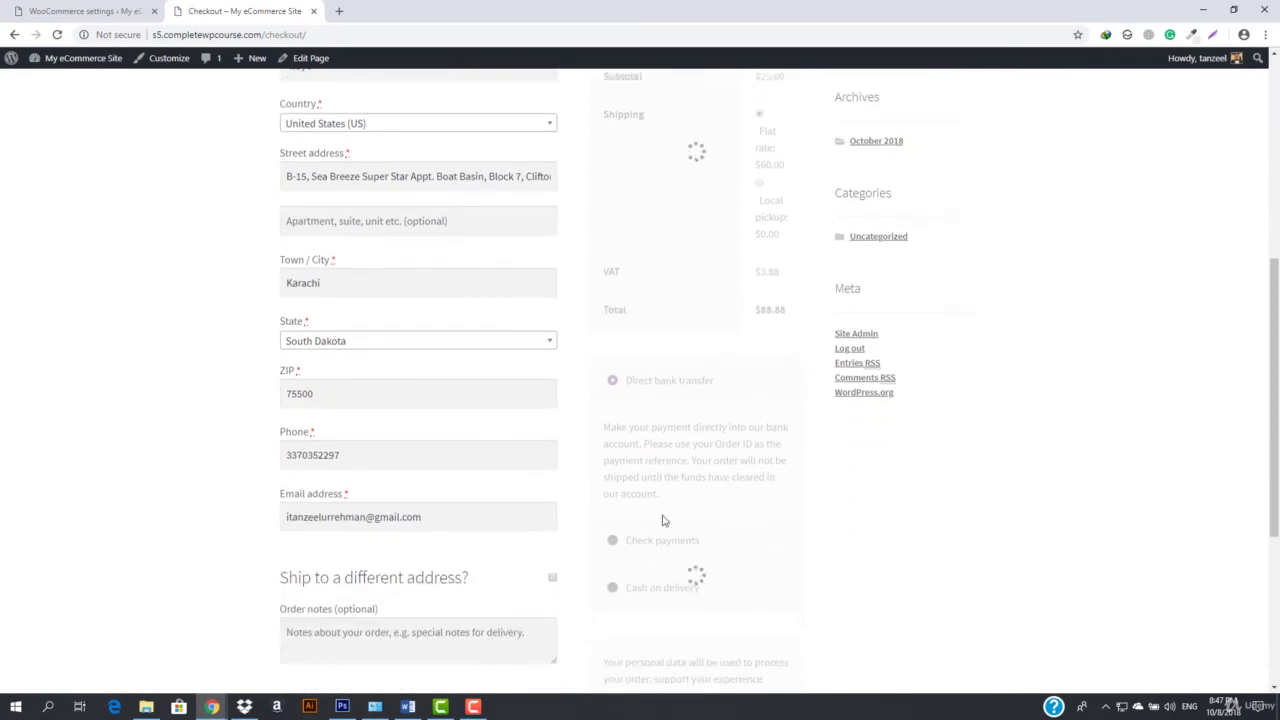
Switch checkout shipping to Local pickup to see which payment methods remain.
scroll(665, 540, down, 1)
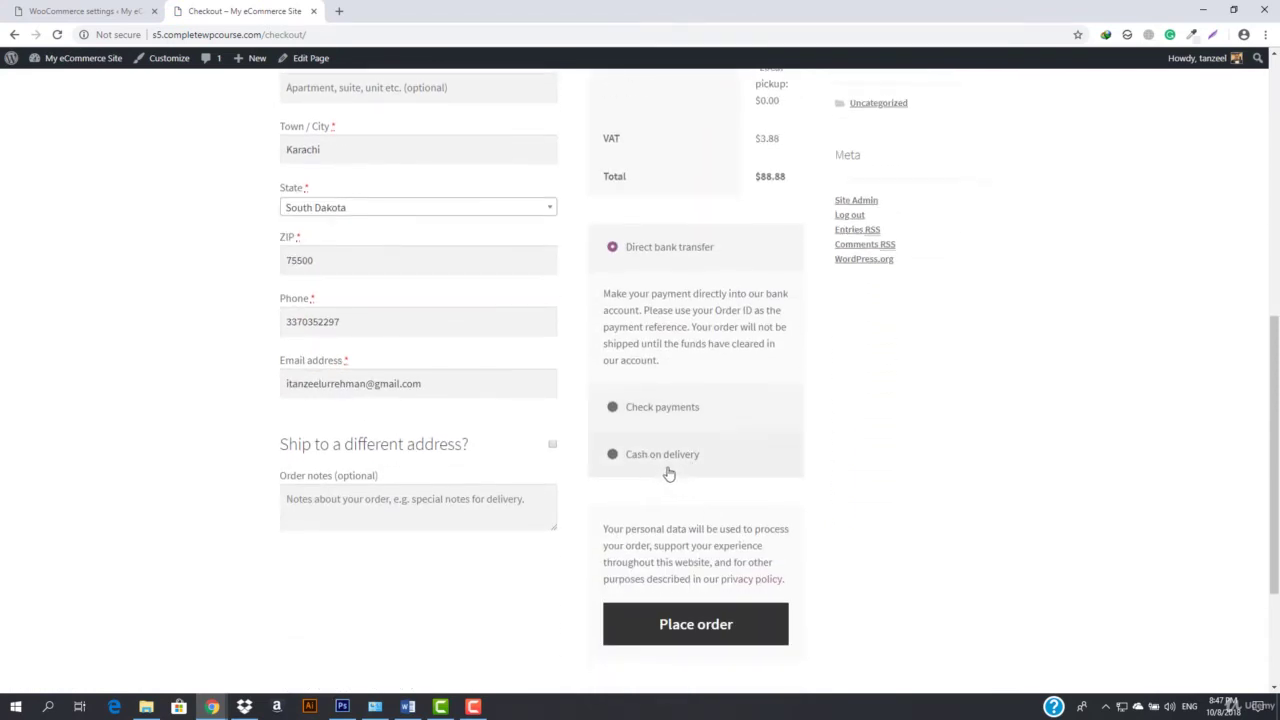
scroll(494, 386, up, 1)
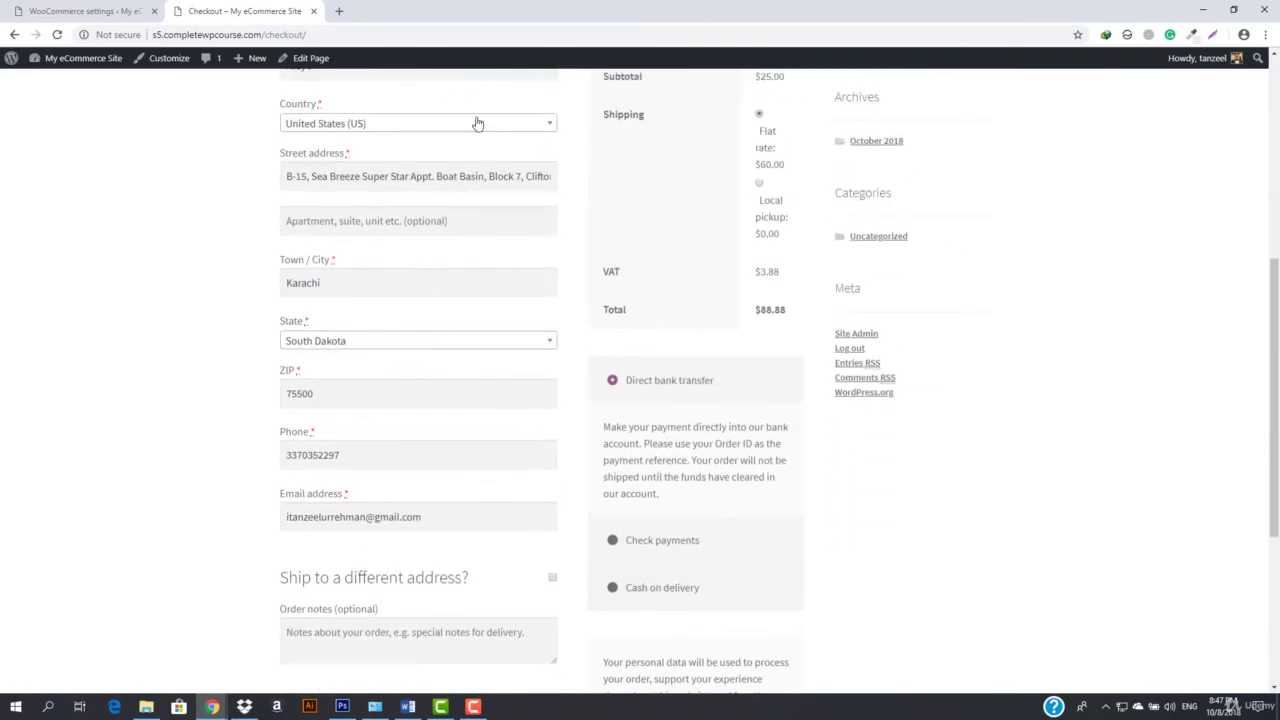
scroll(555, 383, up, 2)
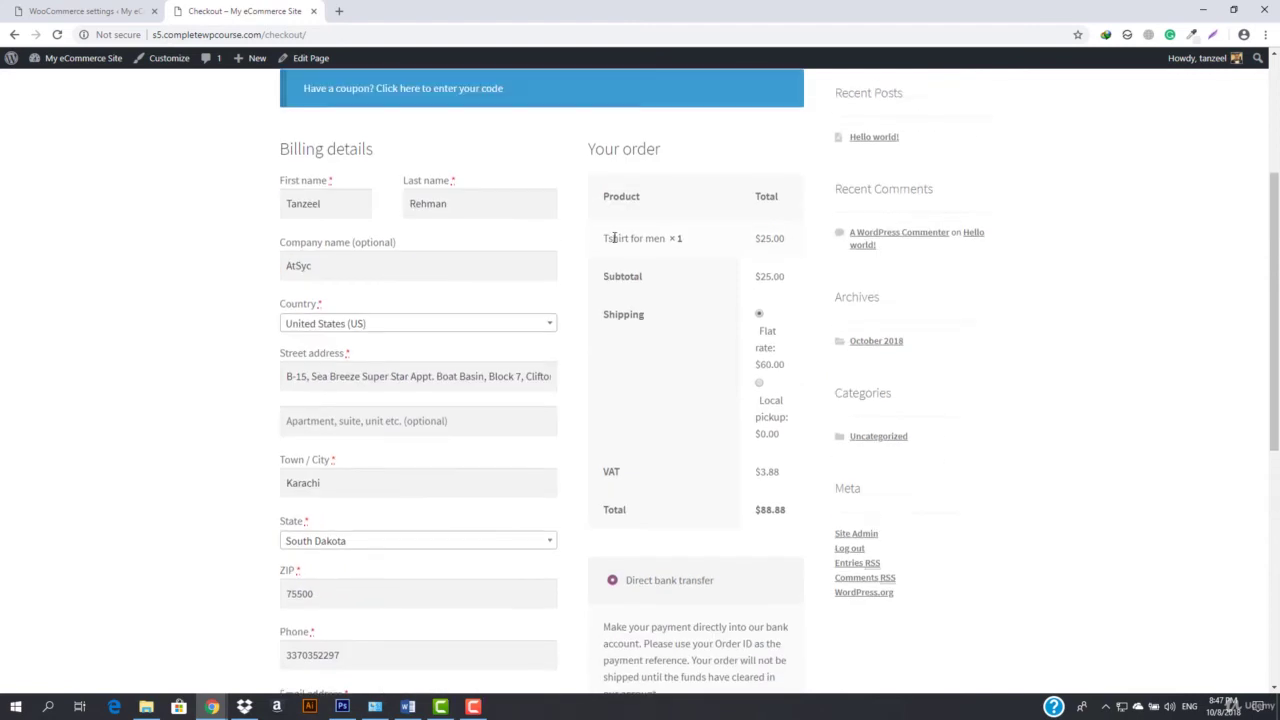
scroll(330, 420, down, 2)
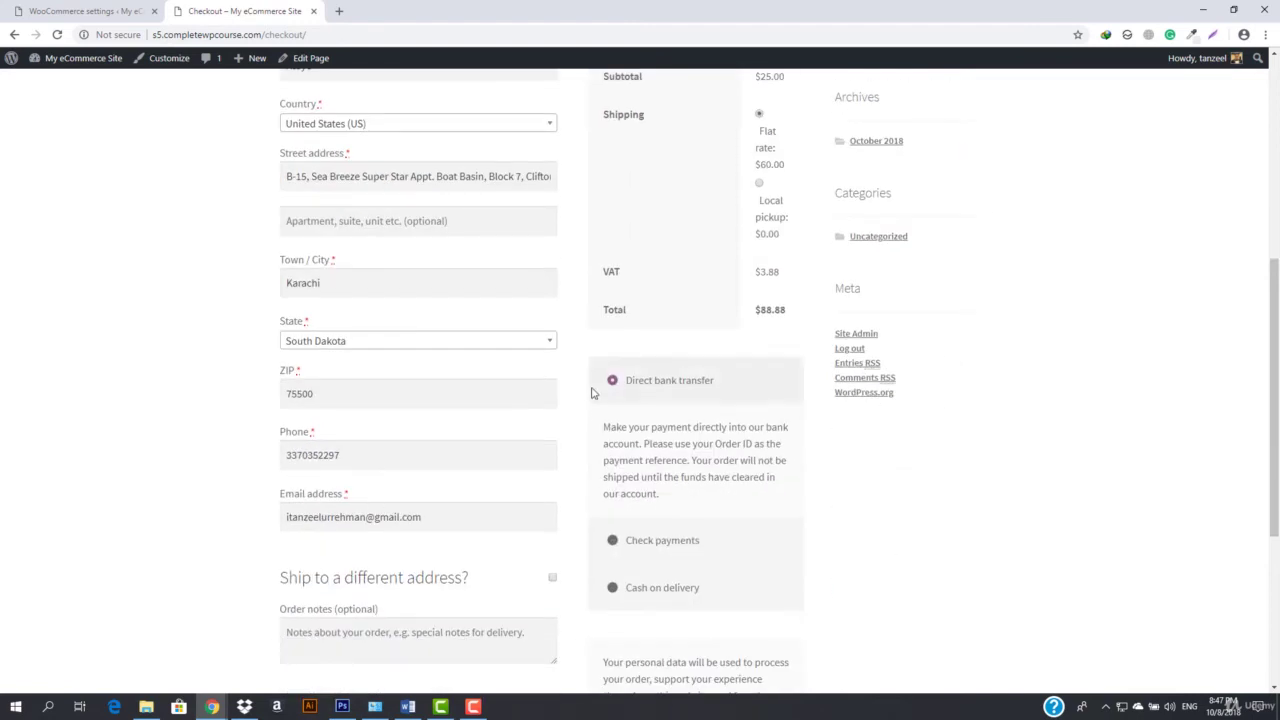
scroll(659, 357, up, 1)
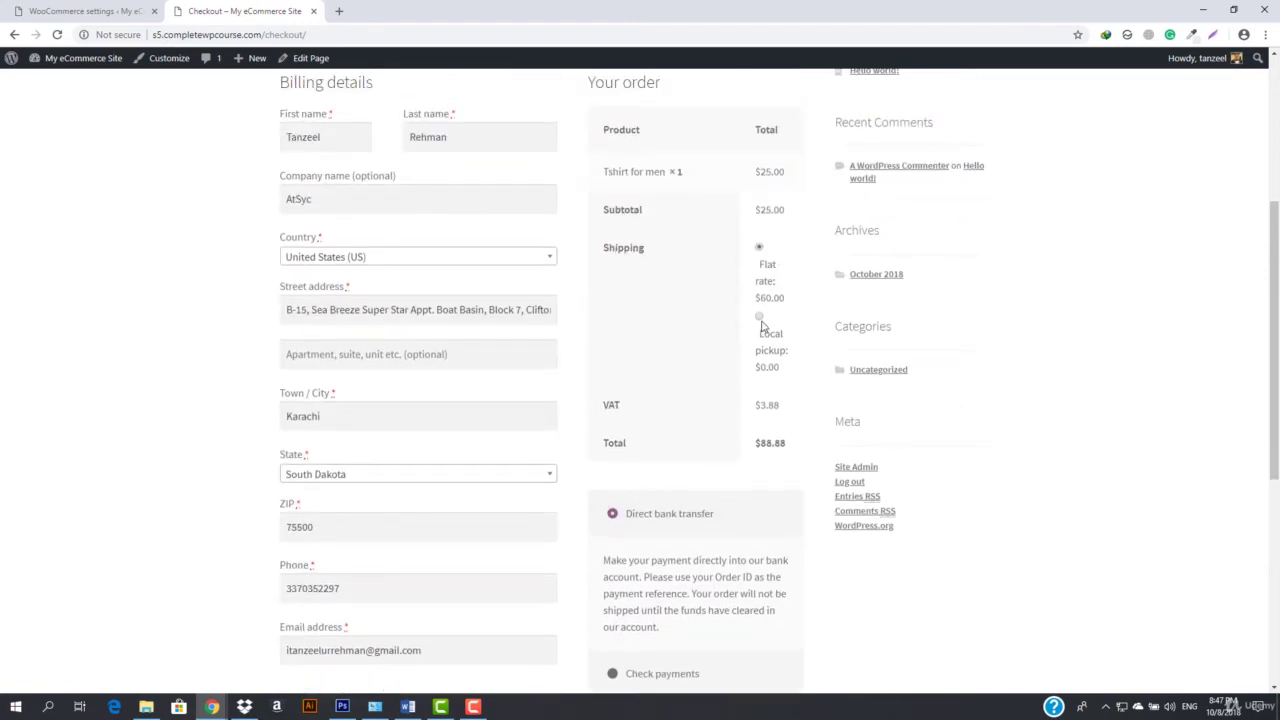
click(759, 318)
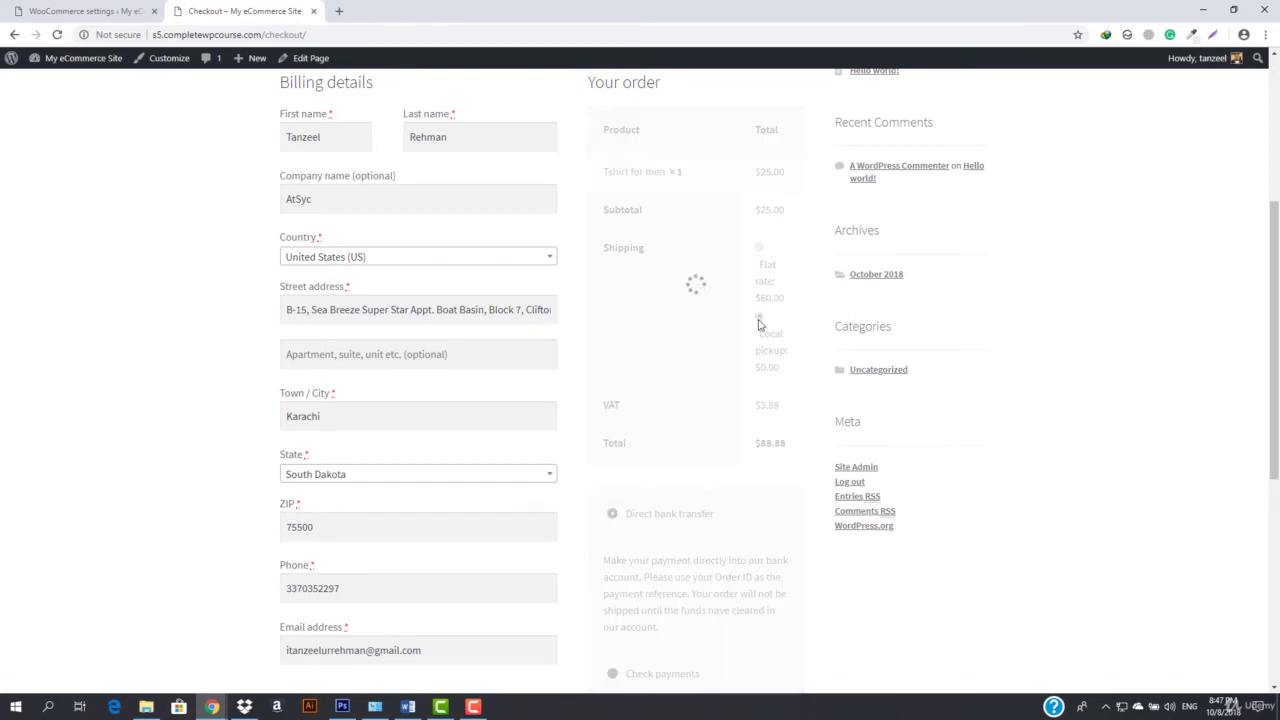
scroll(712, 436, down, 2)
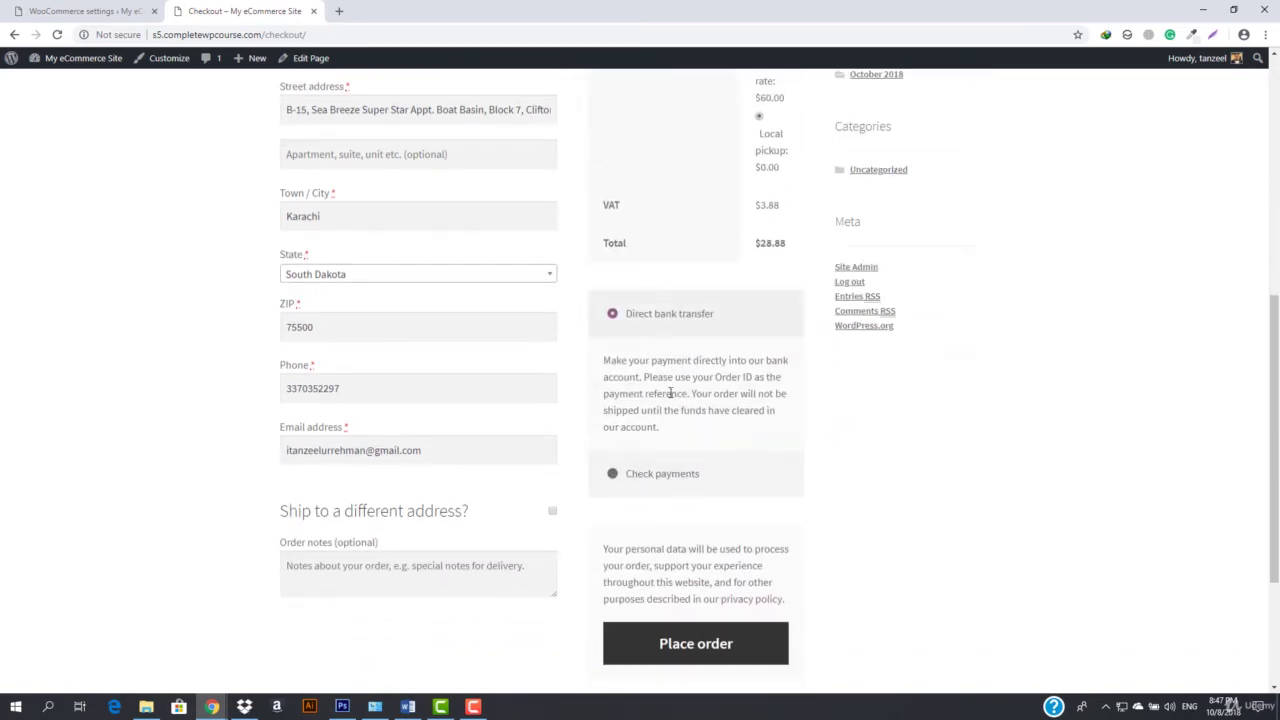
scroll(695, 231, up, 1)
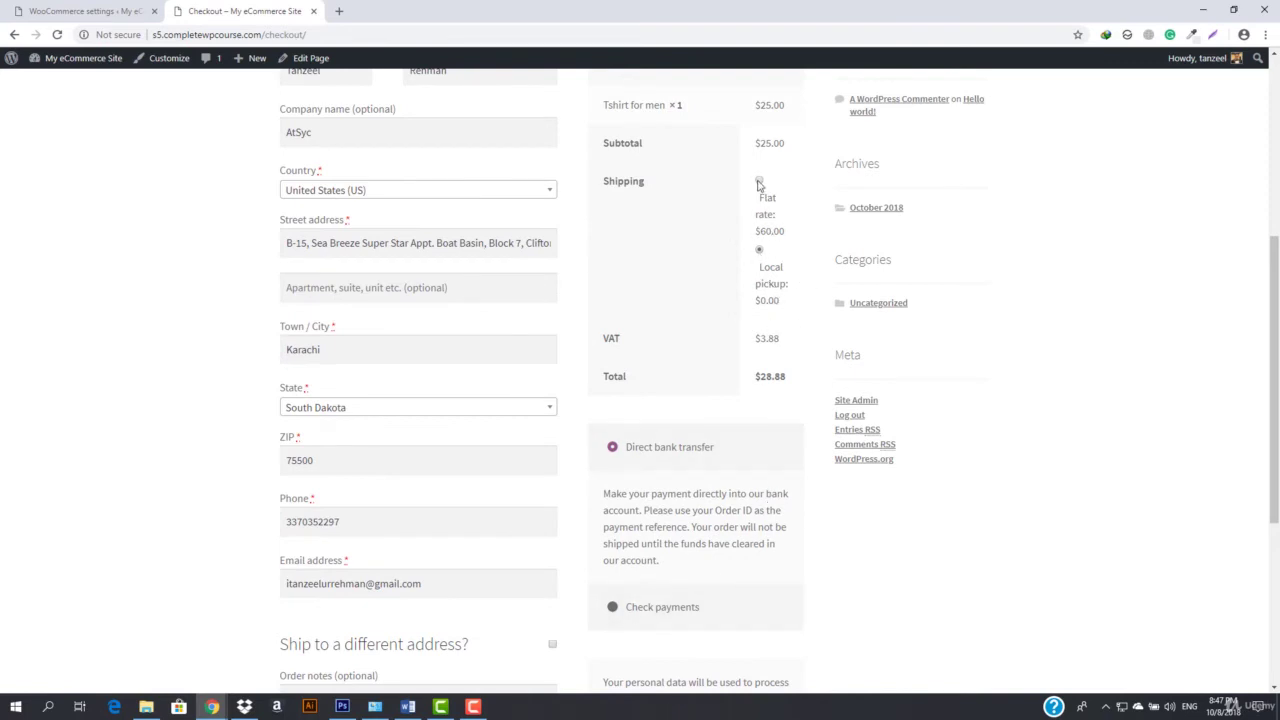
Toggle shipping back to Flat rate and change the billing country to United Kingdom (UK).
click(759, 182)
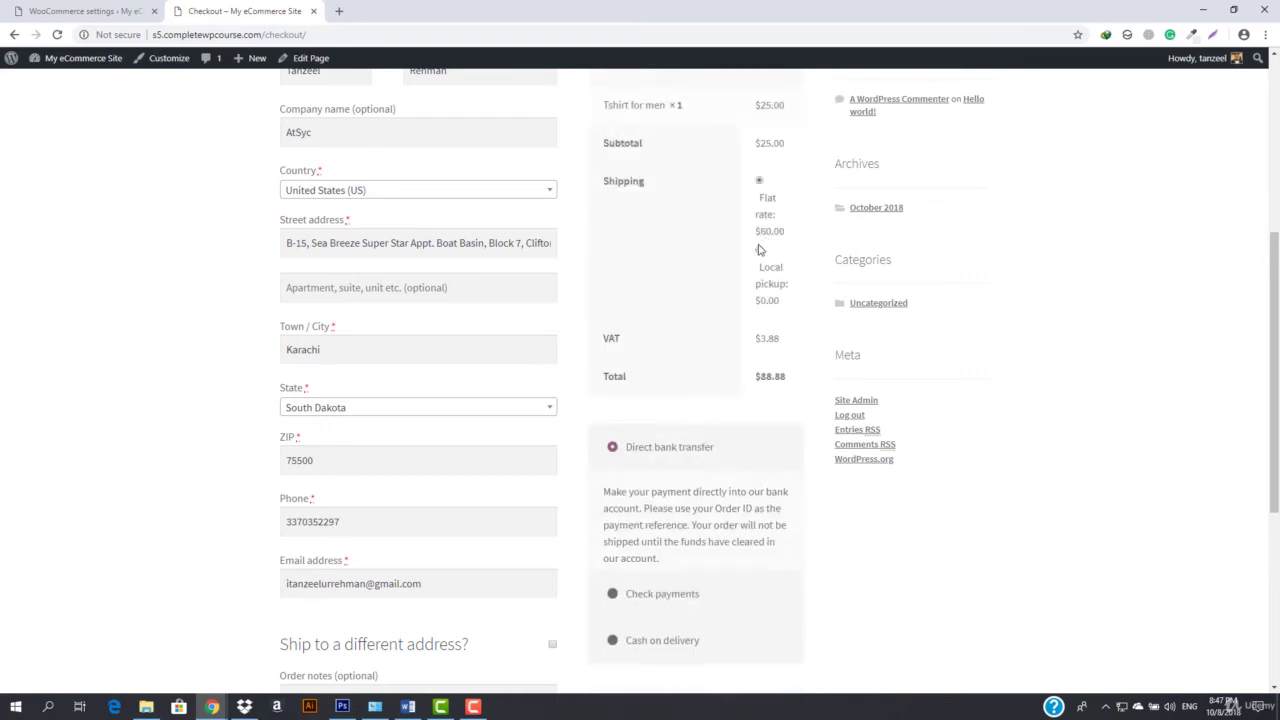
click(759, 252)
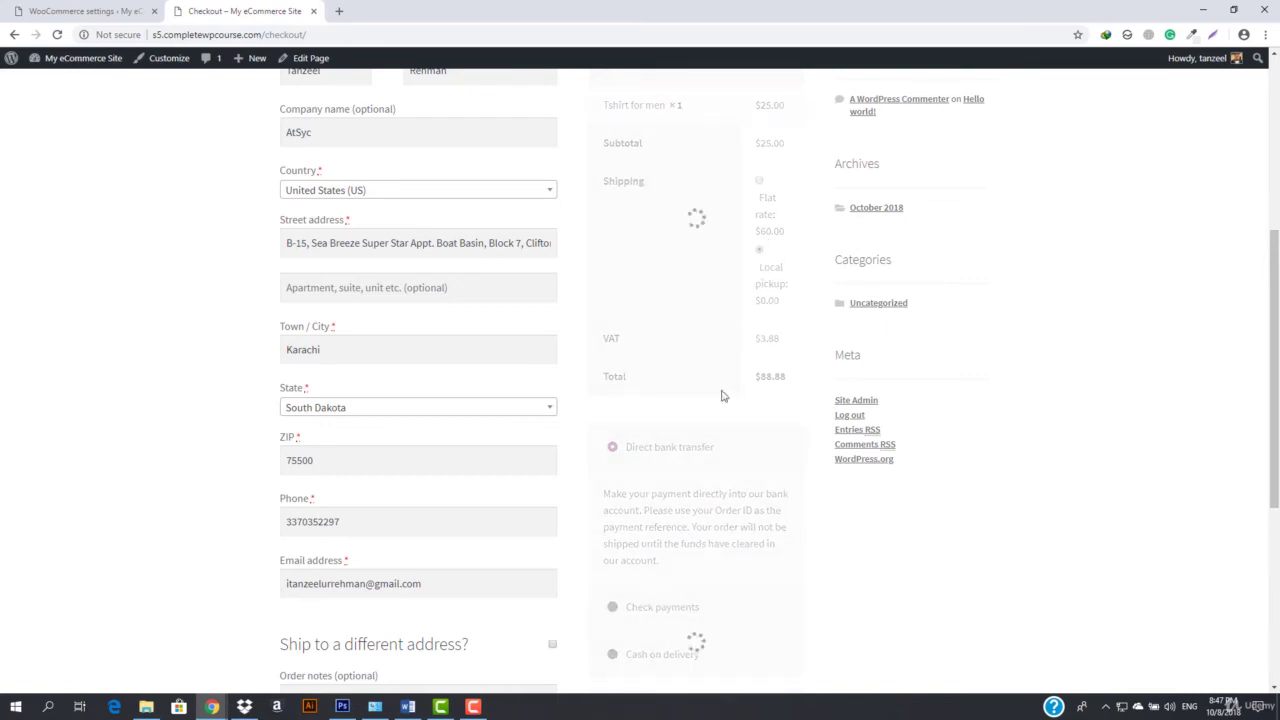
scroll(703, 465, up, 1)
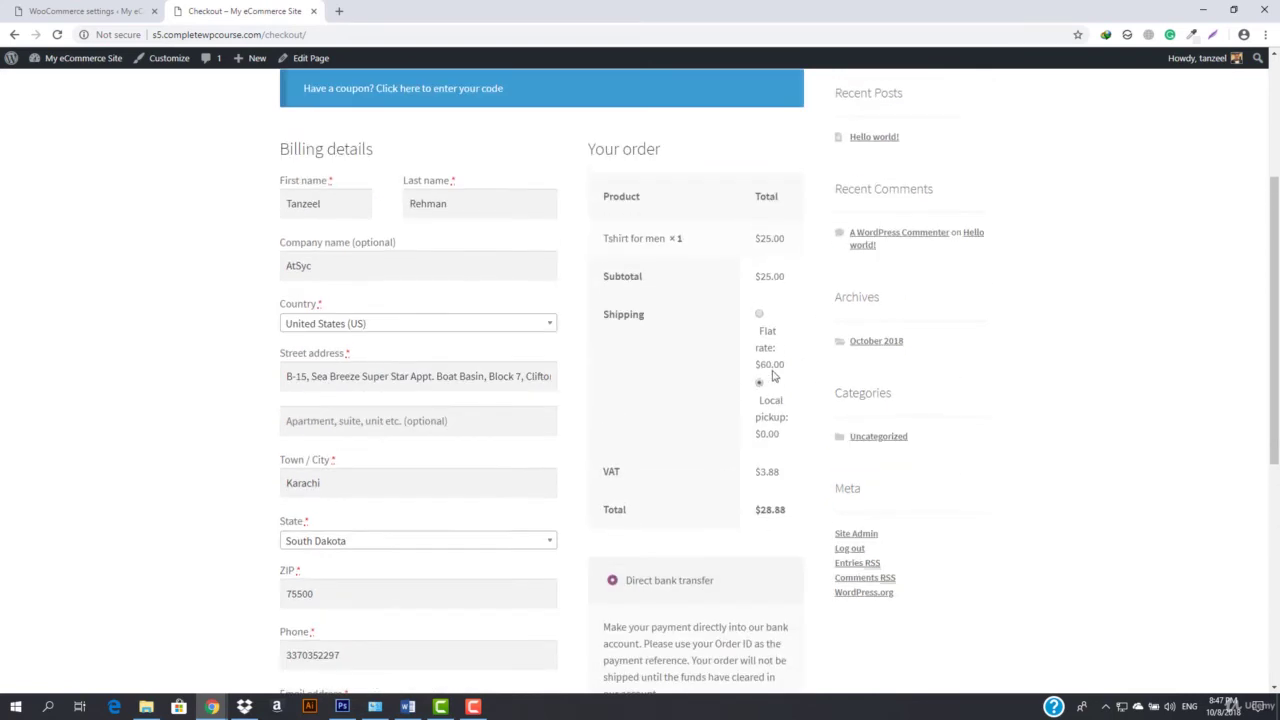
click(759, 316)
scroll(700, 500, down, 2)
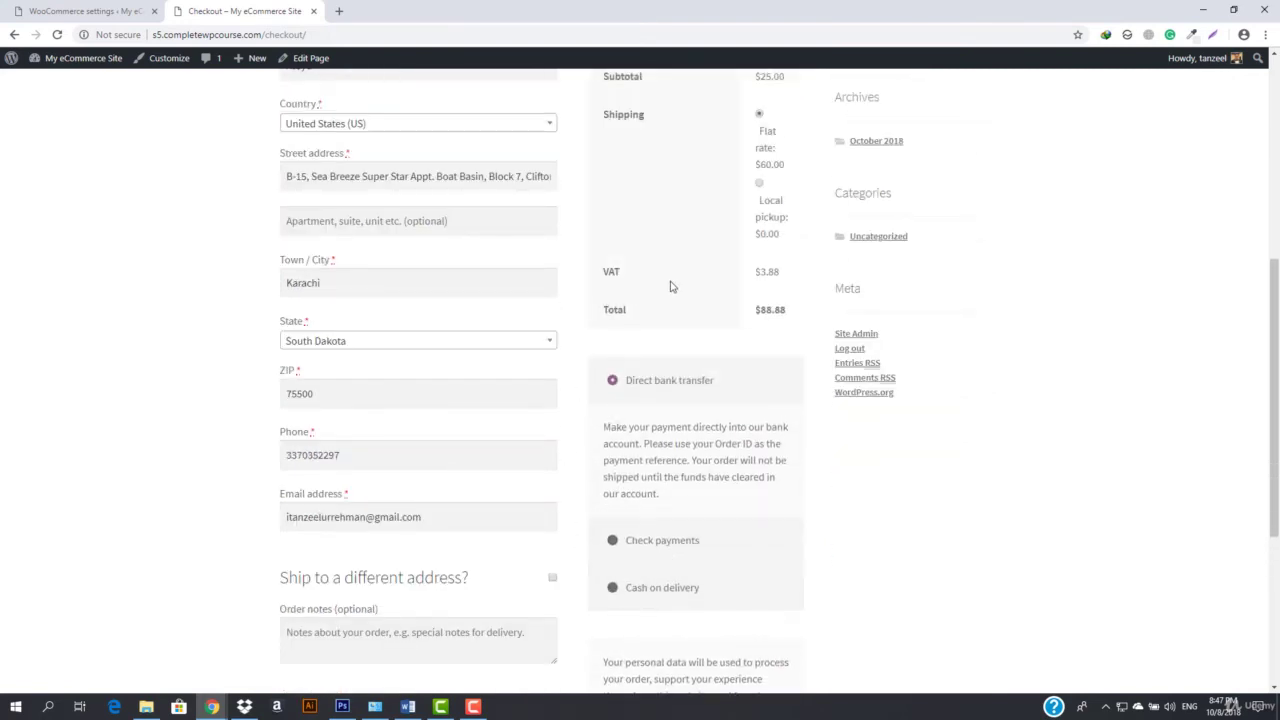
click(398, 124)
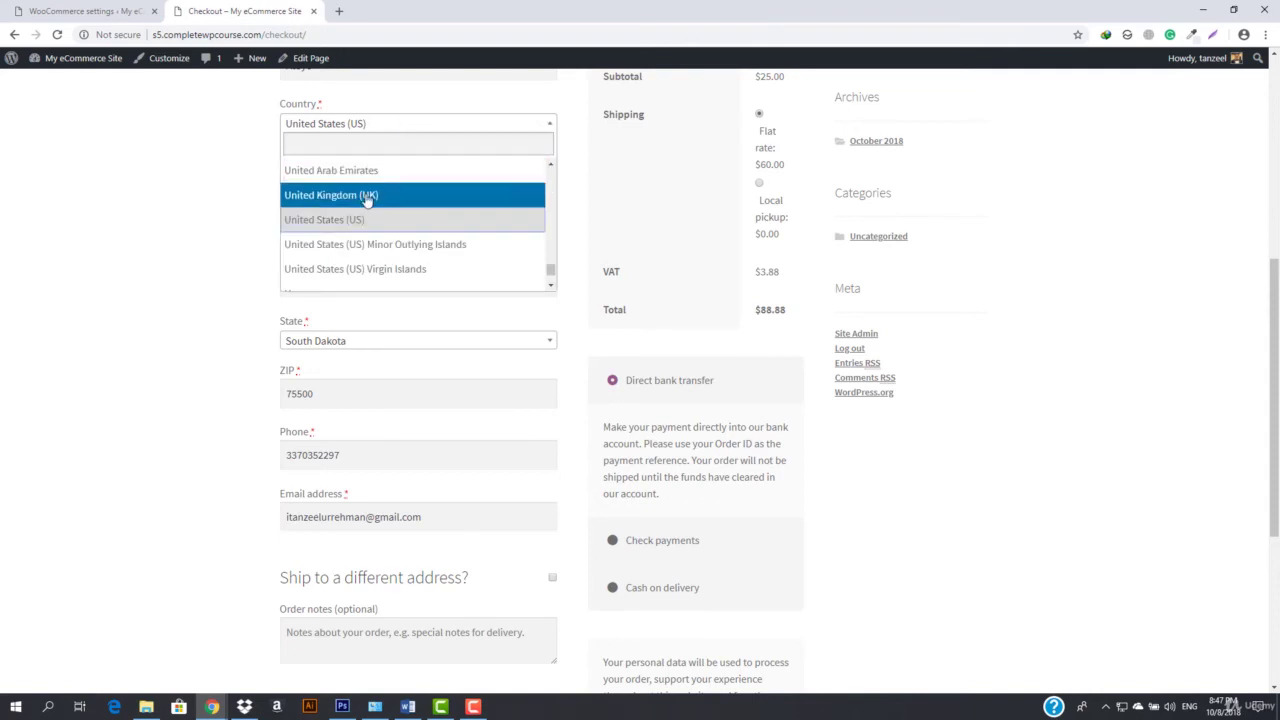
click(367, 197)
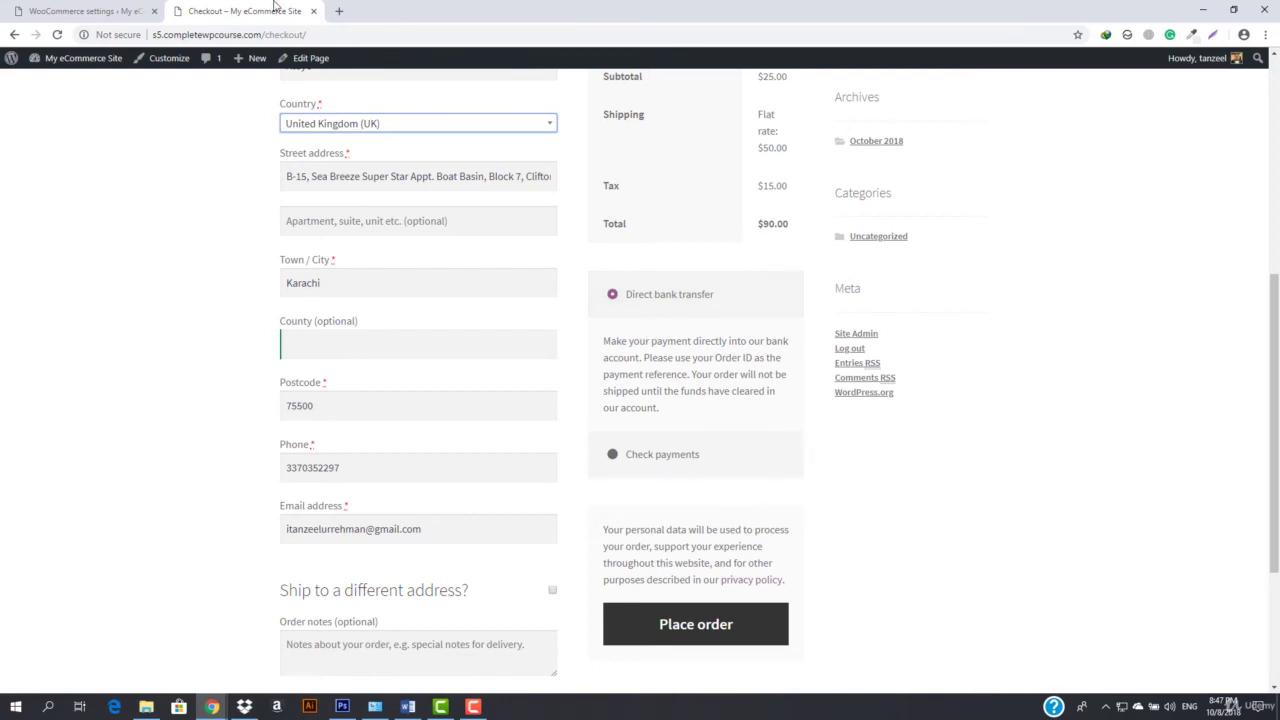
Close the checkout tab and return to the WooCommerce payment methods list.
middle_click(268, 5)
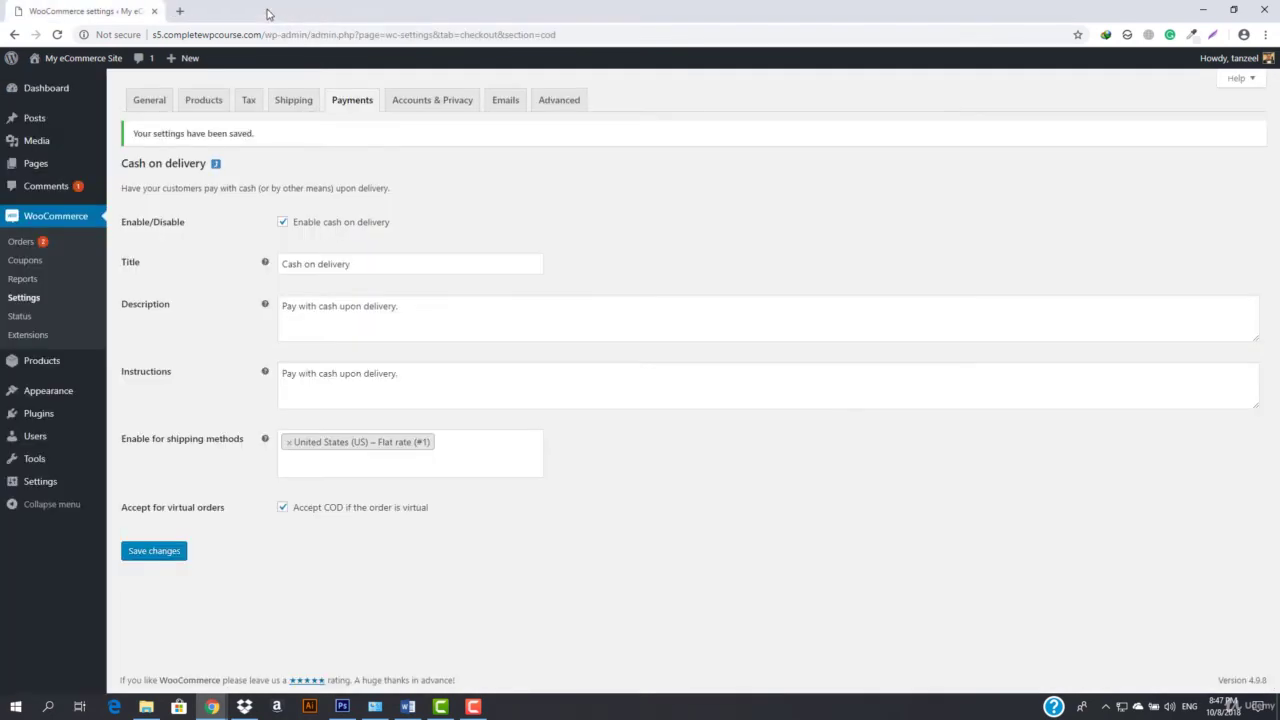
click(214, 165)
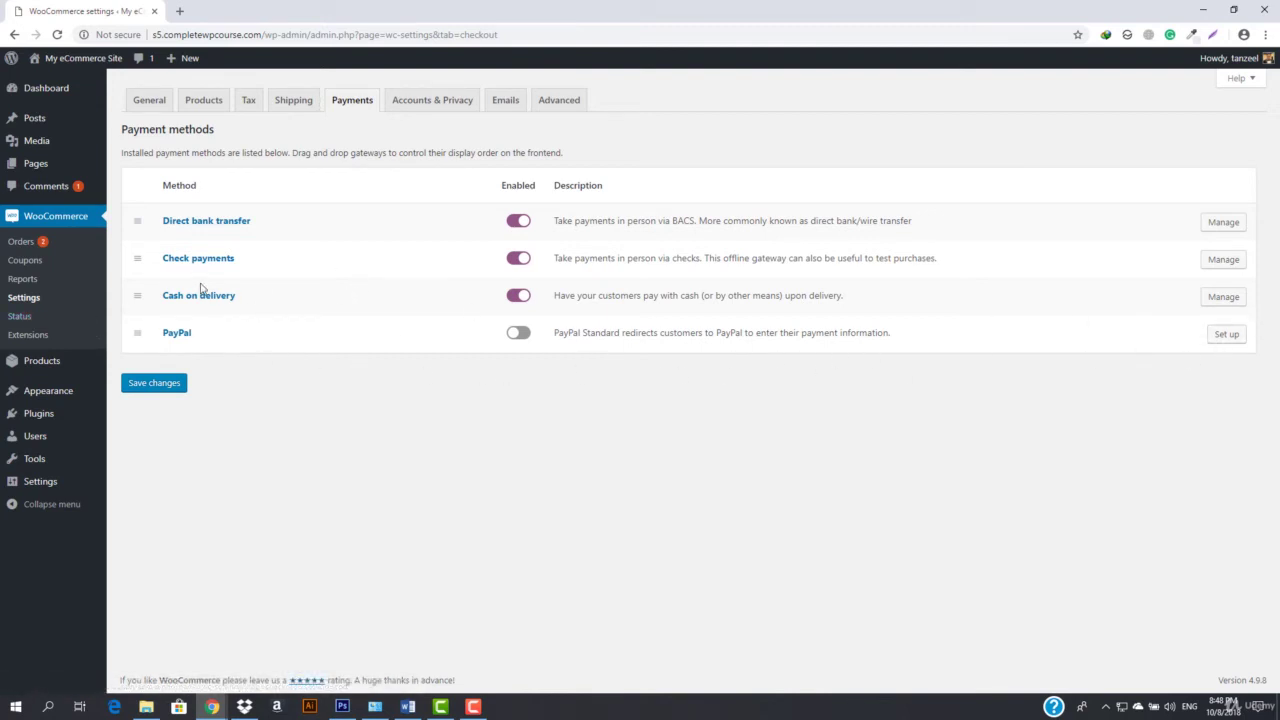
Open the PayPal Standard setup and scroll through its settings.
click(1238, 335)
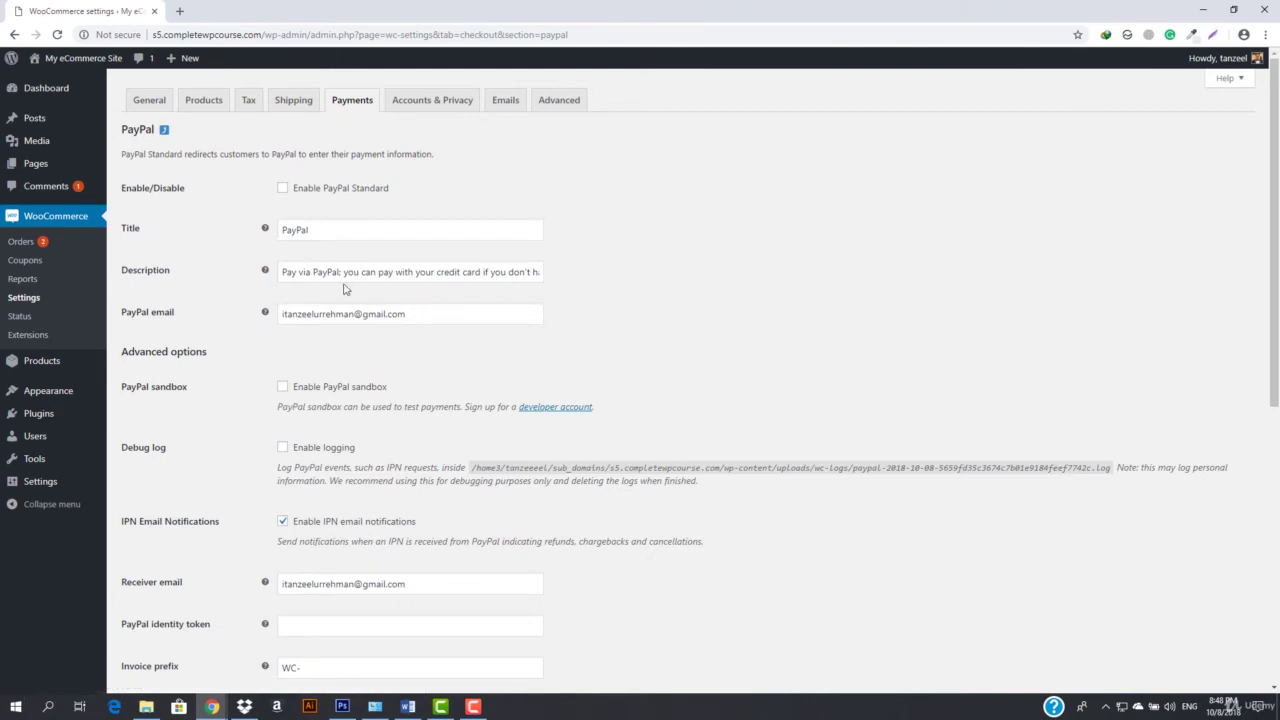
scroll(424, 307, down, 3)
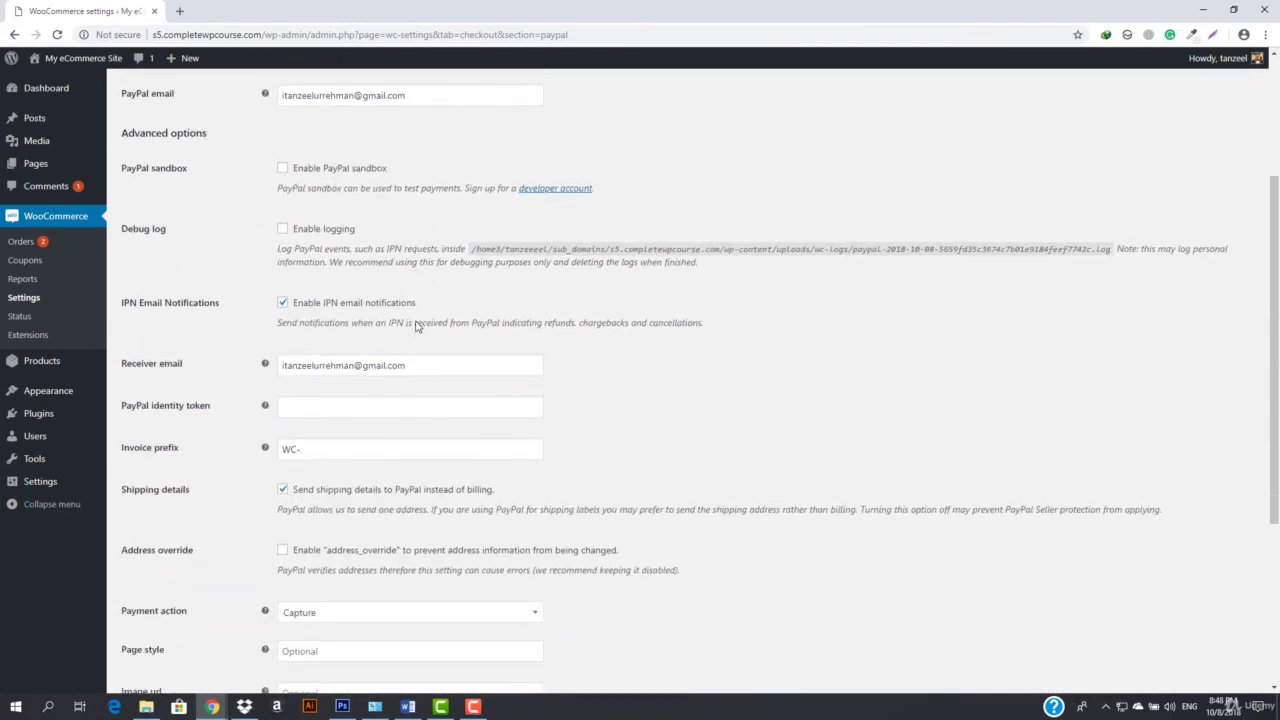
scroll(373, 284, down, 1)
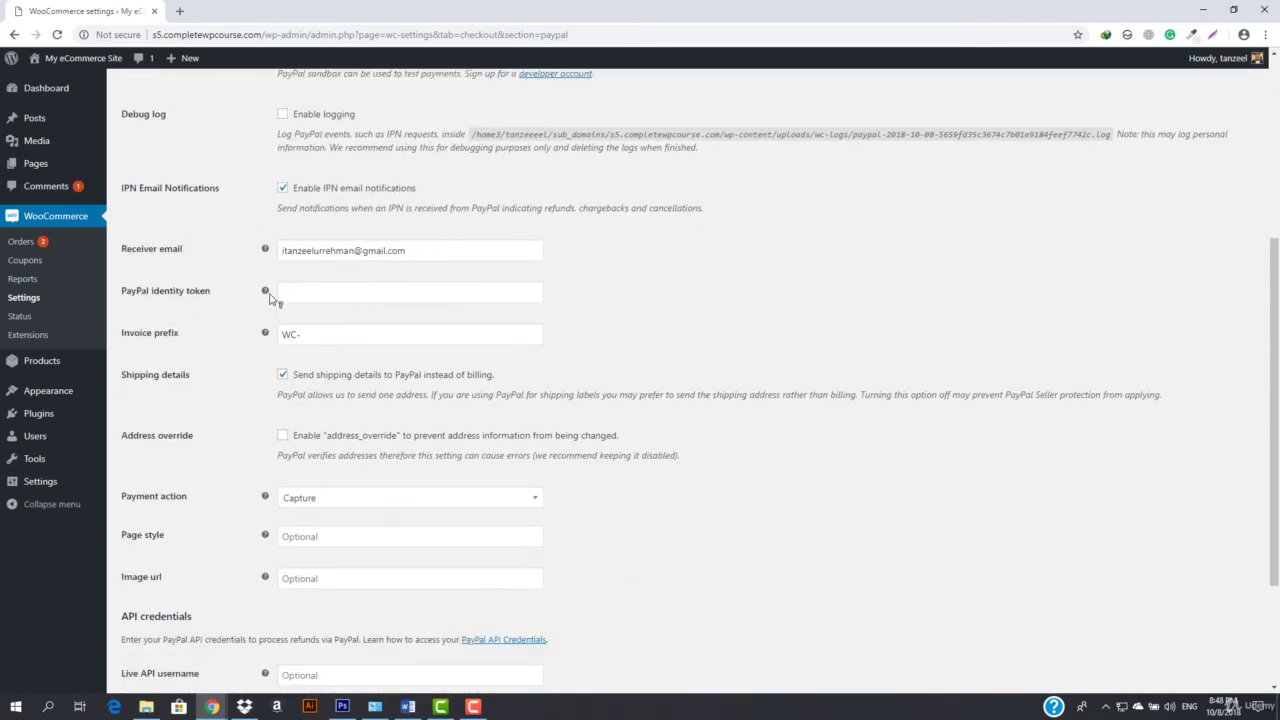
mouse_move(267, 294)
Inspect the identity token and Image url fields, leaving both empty.
click(331, 290)
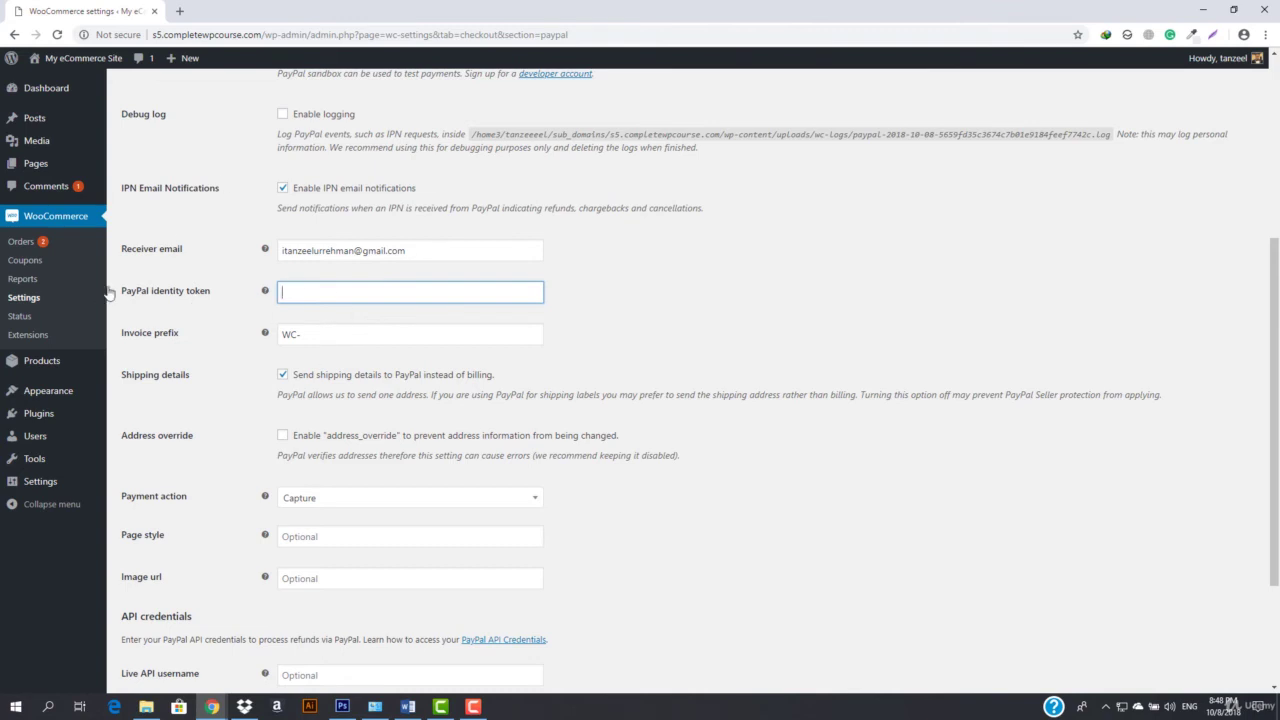
scroll(434, 286, down, 1)
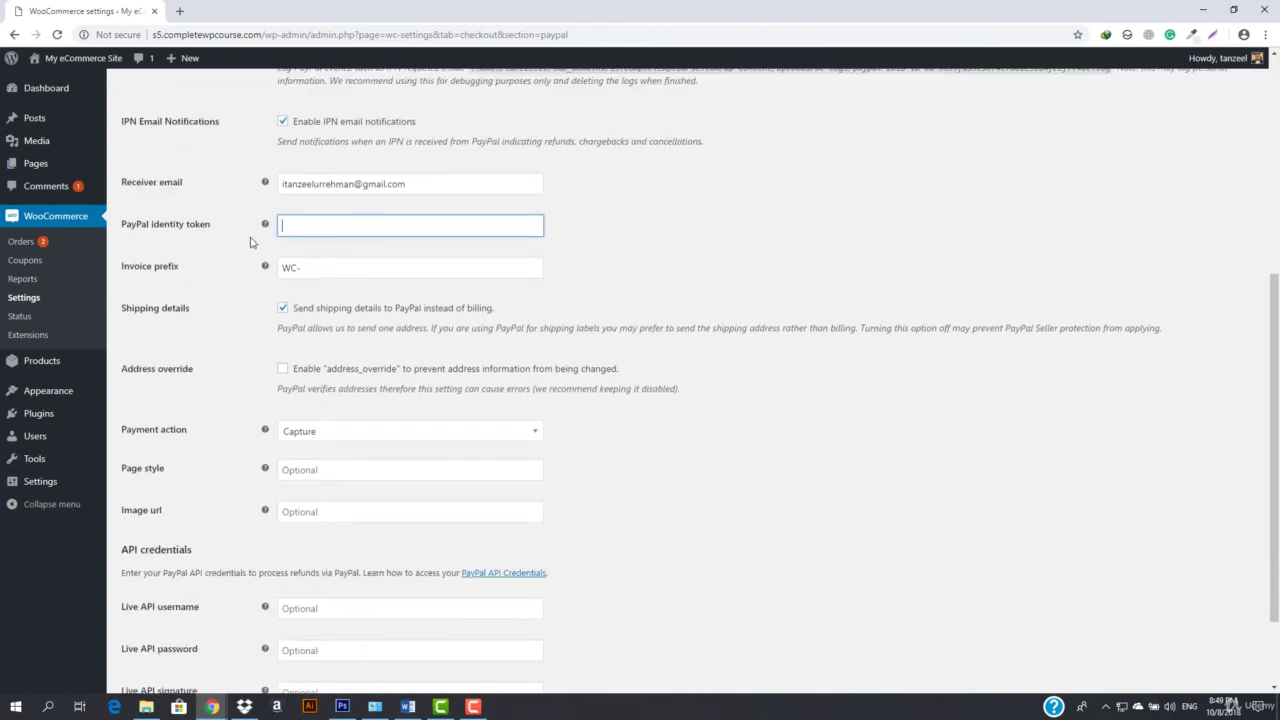
scroll(246, 269, down, 2)
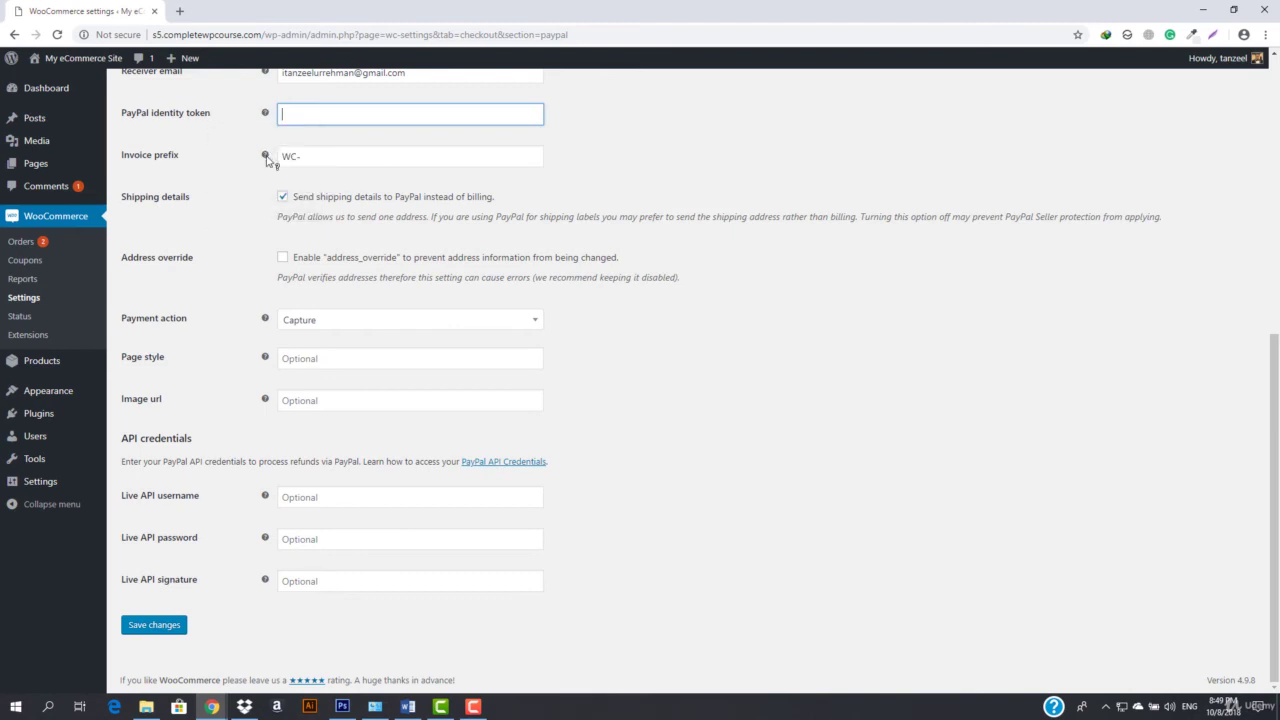
mouse_move(267, 157)
click(348, 406)
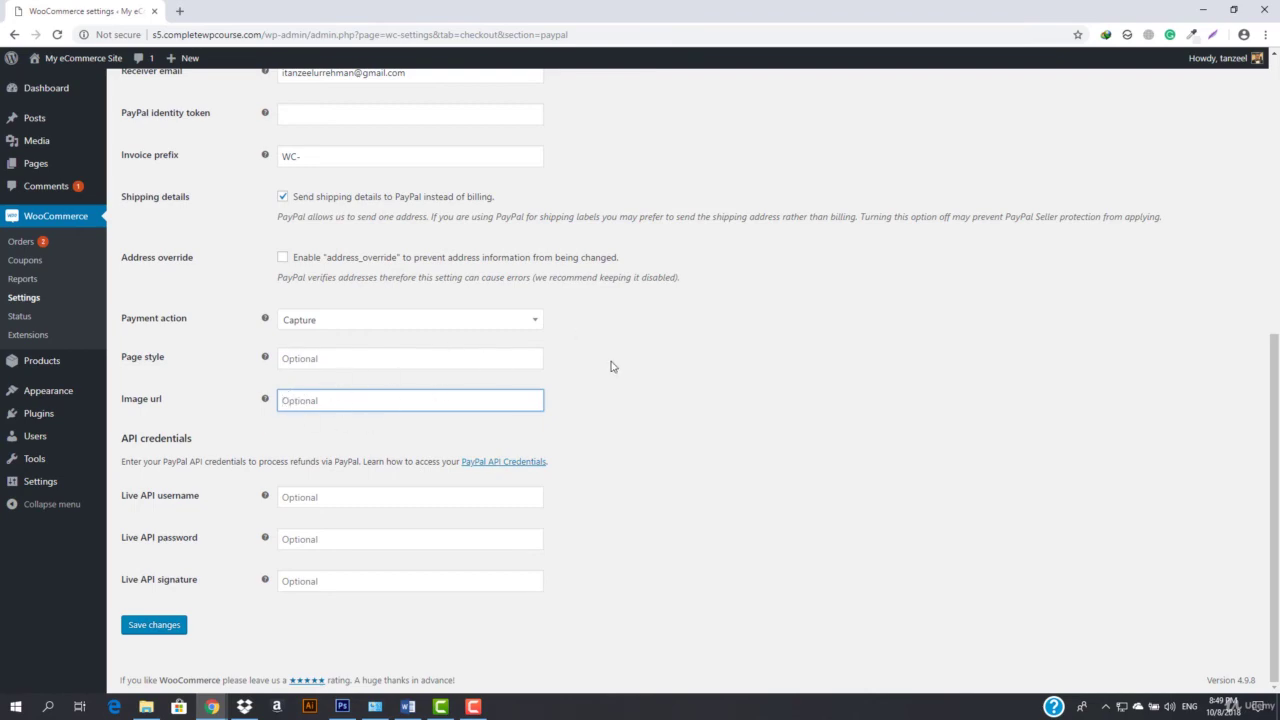
scroll(290, 470, up, 4)
scroll(288, 475, down, 4)
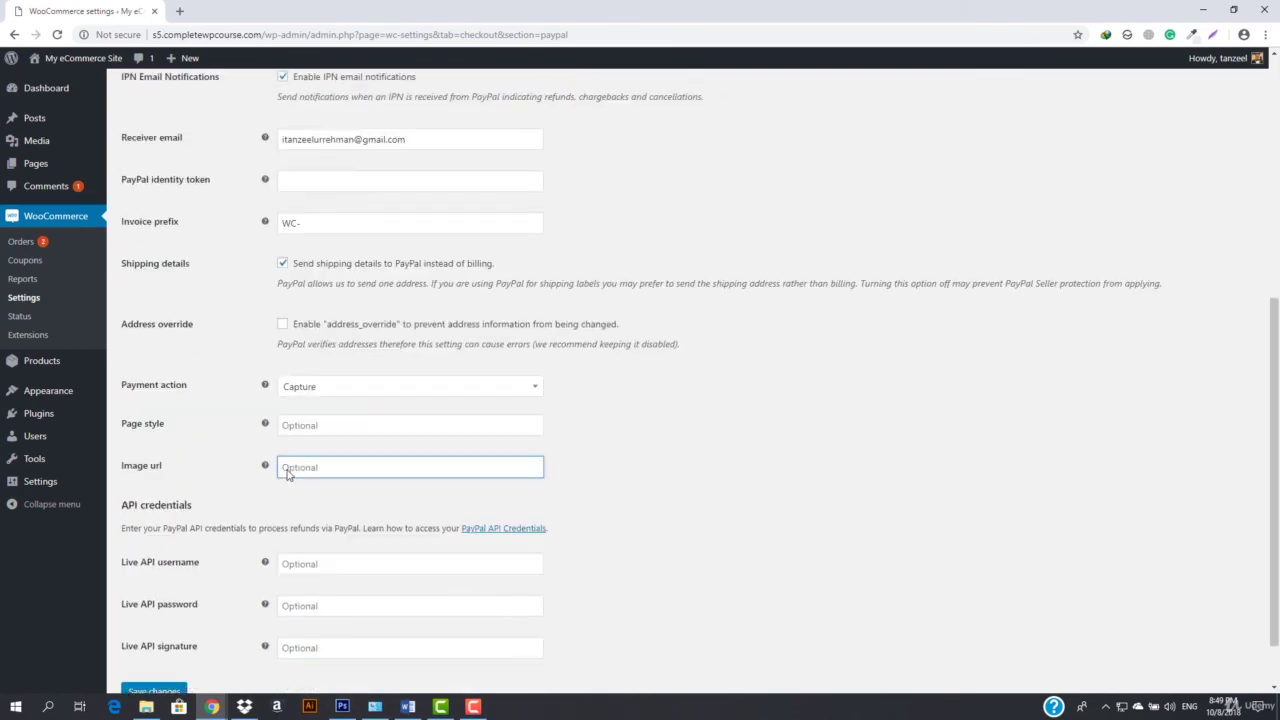
scroll(187, 168, up, 5)
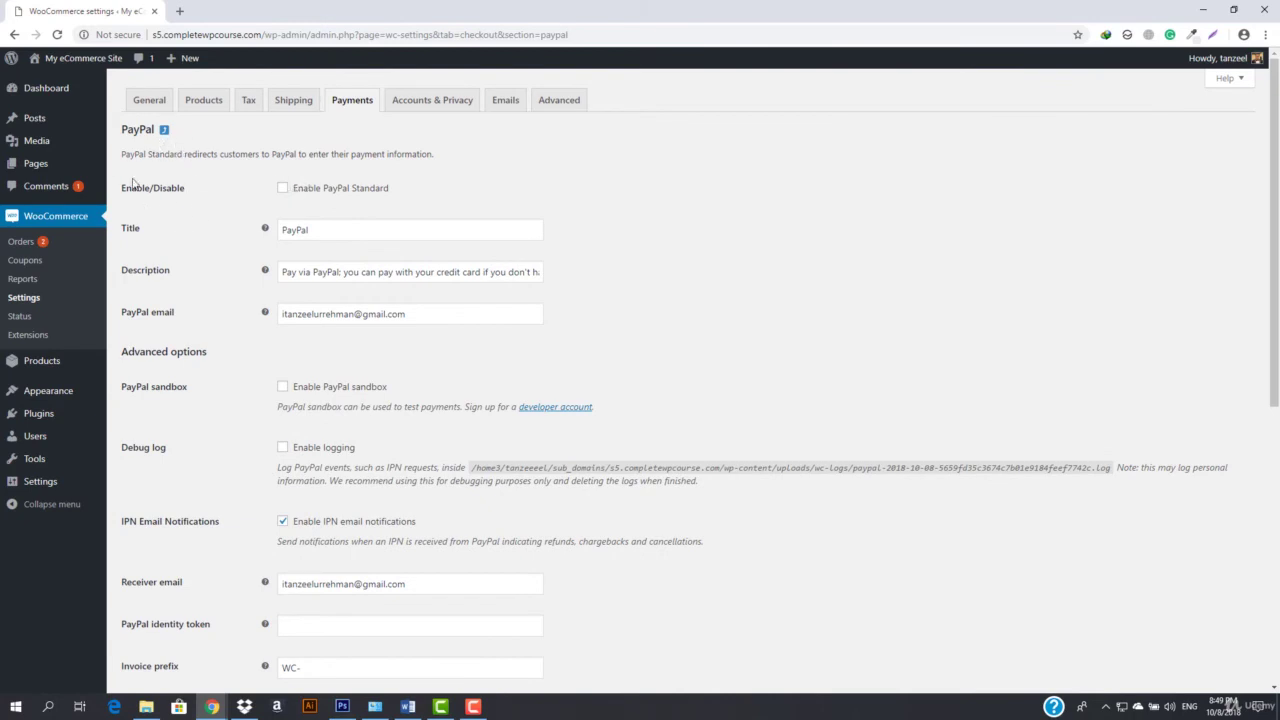
scroll(162, 300, down, 5)
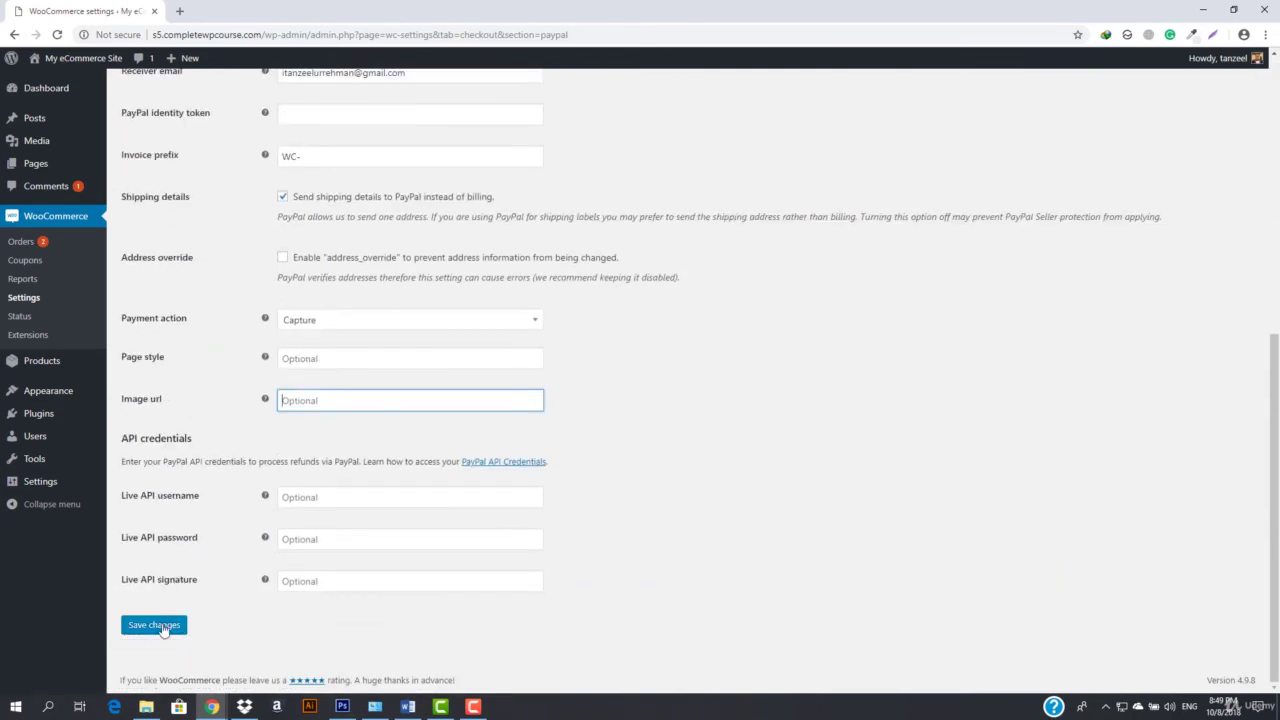
Save the PayPal settings and switch PayPal on in the payment methods list.
click(155, 624)
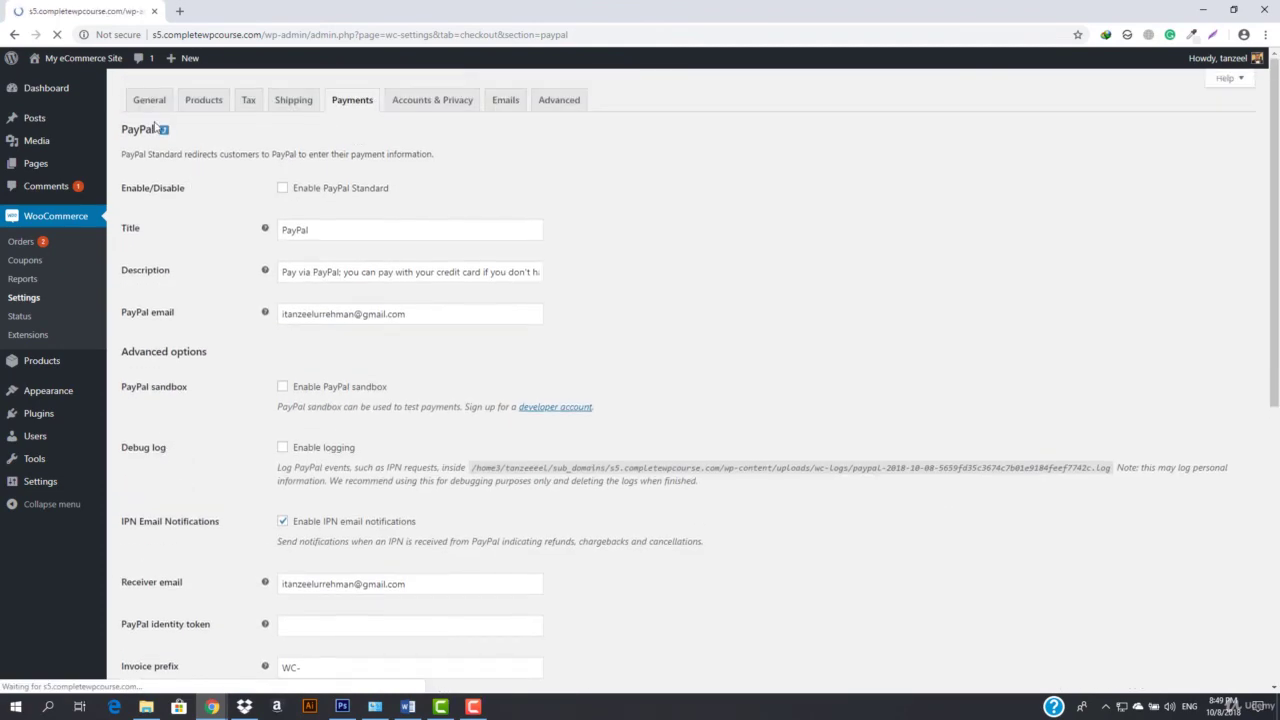
click(165, 163)
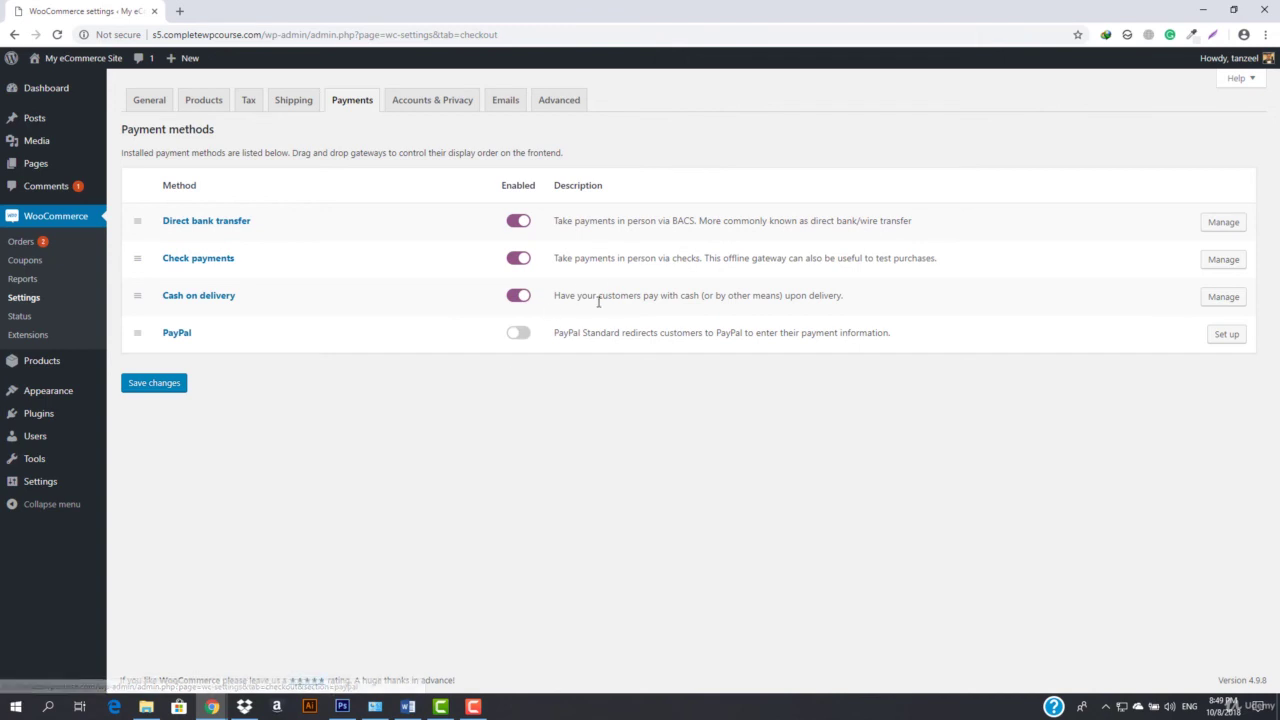
click(519, 334)
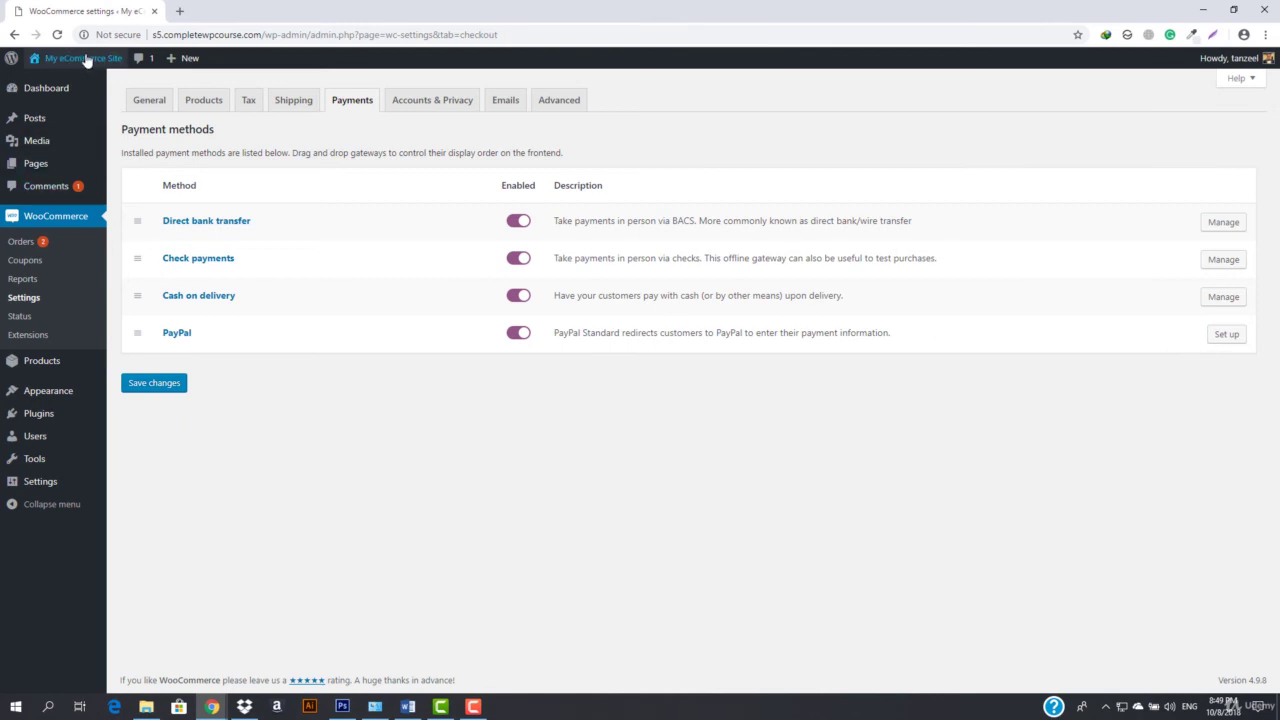
From the storefront Shop, add the Tshirt for men to the cart and proceed to checkout ($120.00).
mouse_move(60, 60)
click(53, 99)
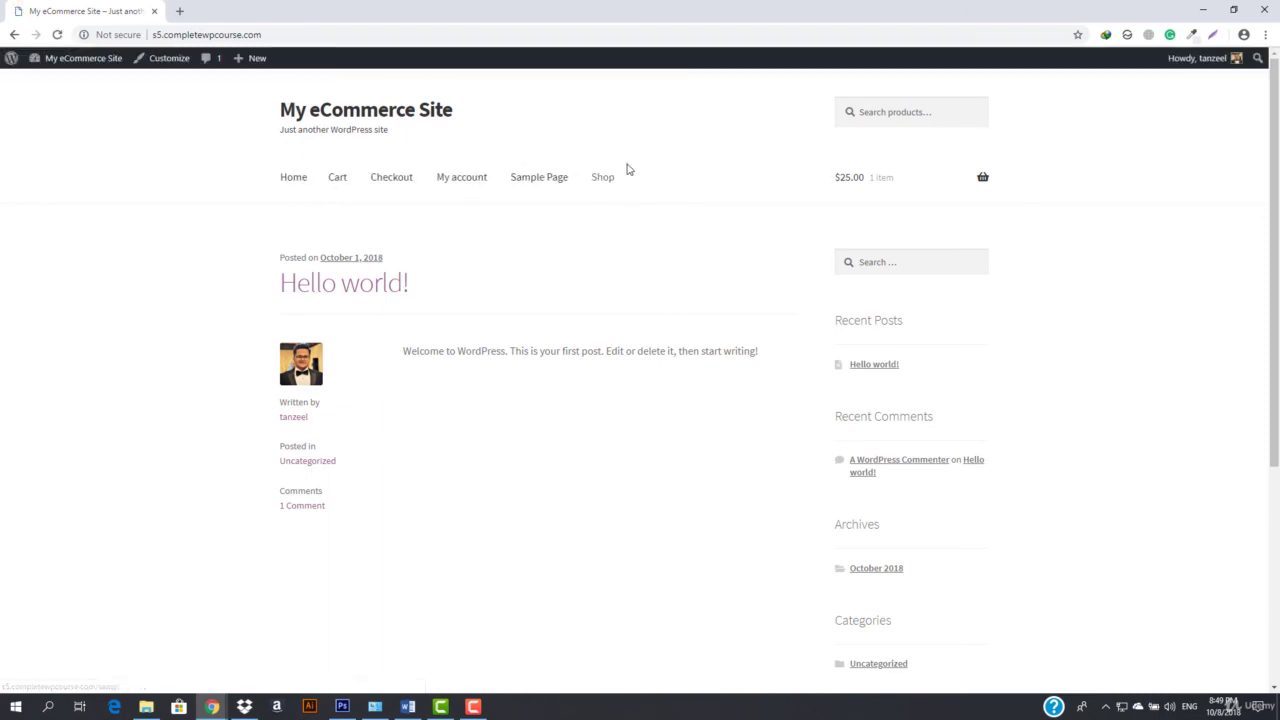
click(613, 177)
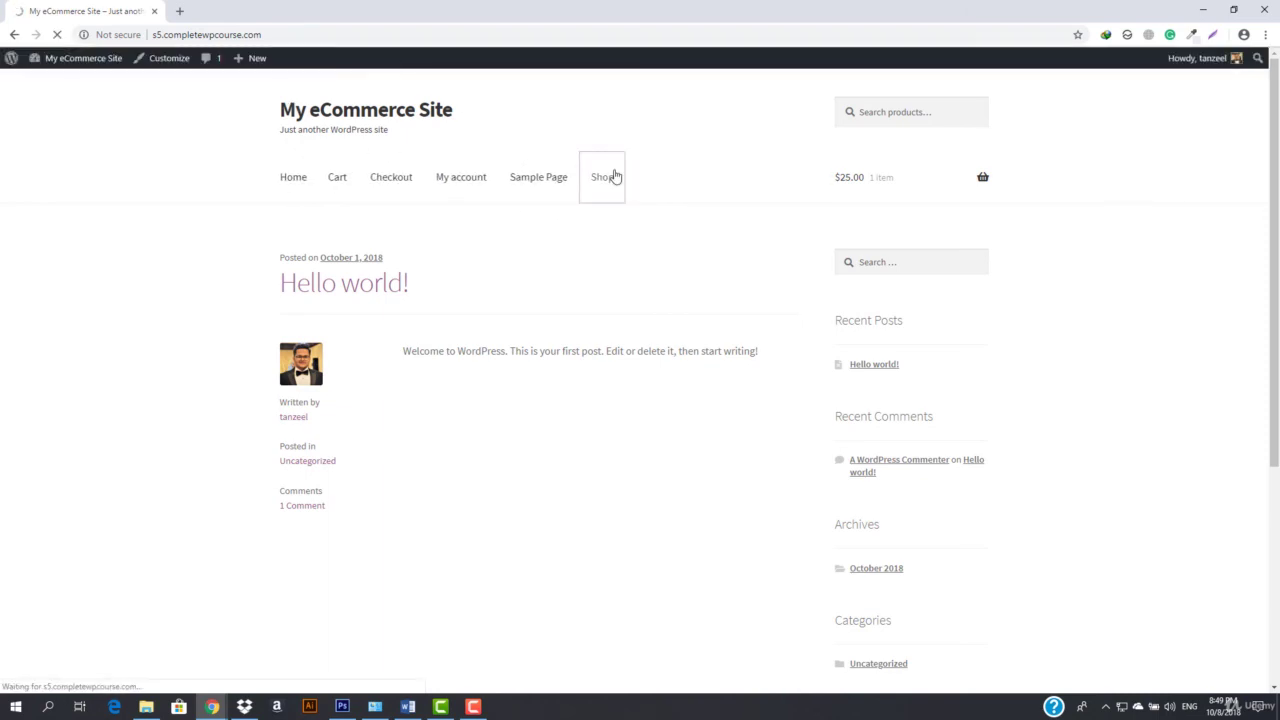
click(377, 608)
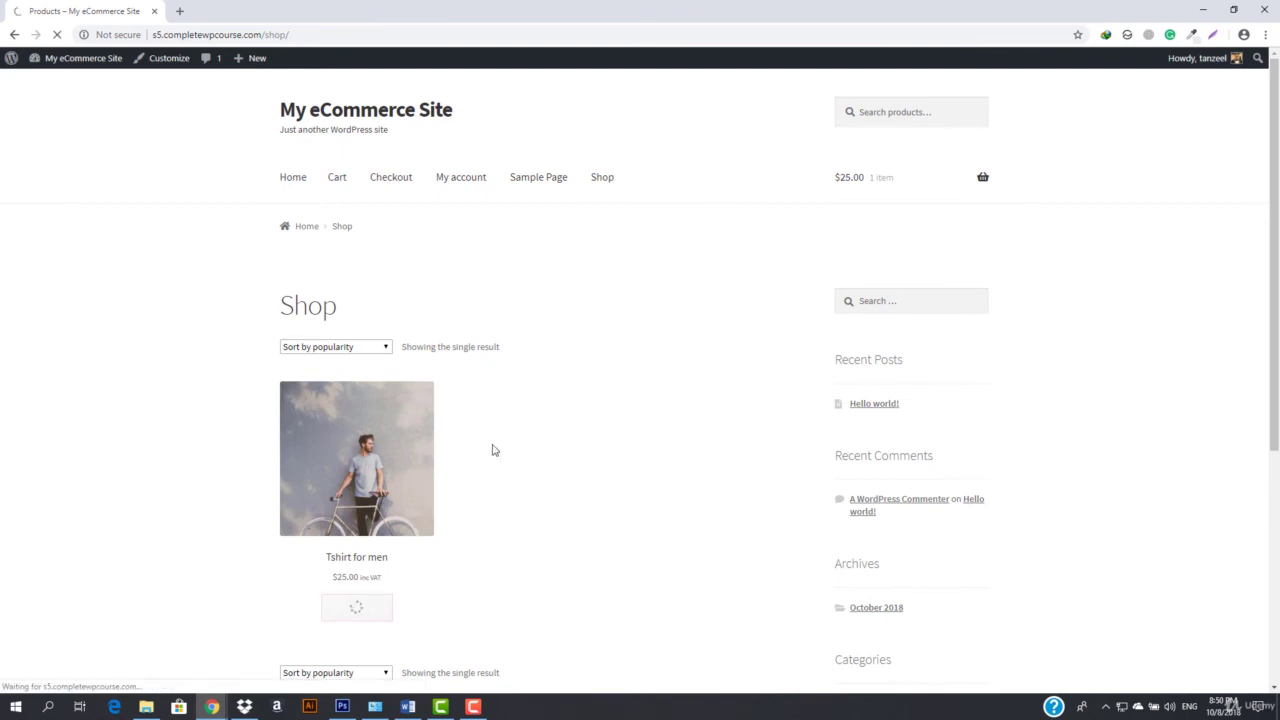
scroll(499, 392, down, 2)
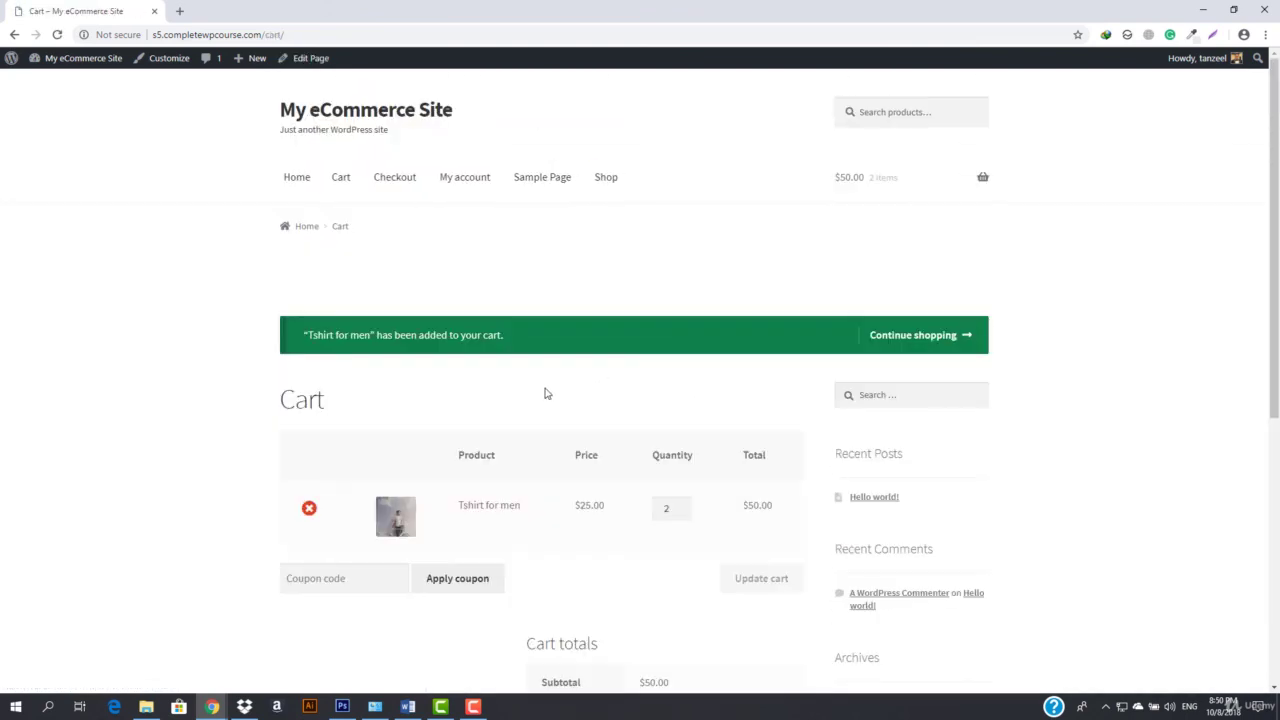
scroll(700, 540, down, 3)
click(650, 529)
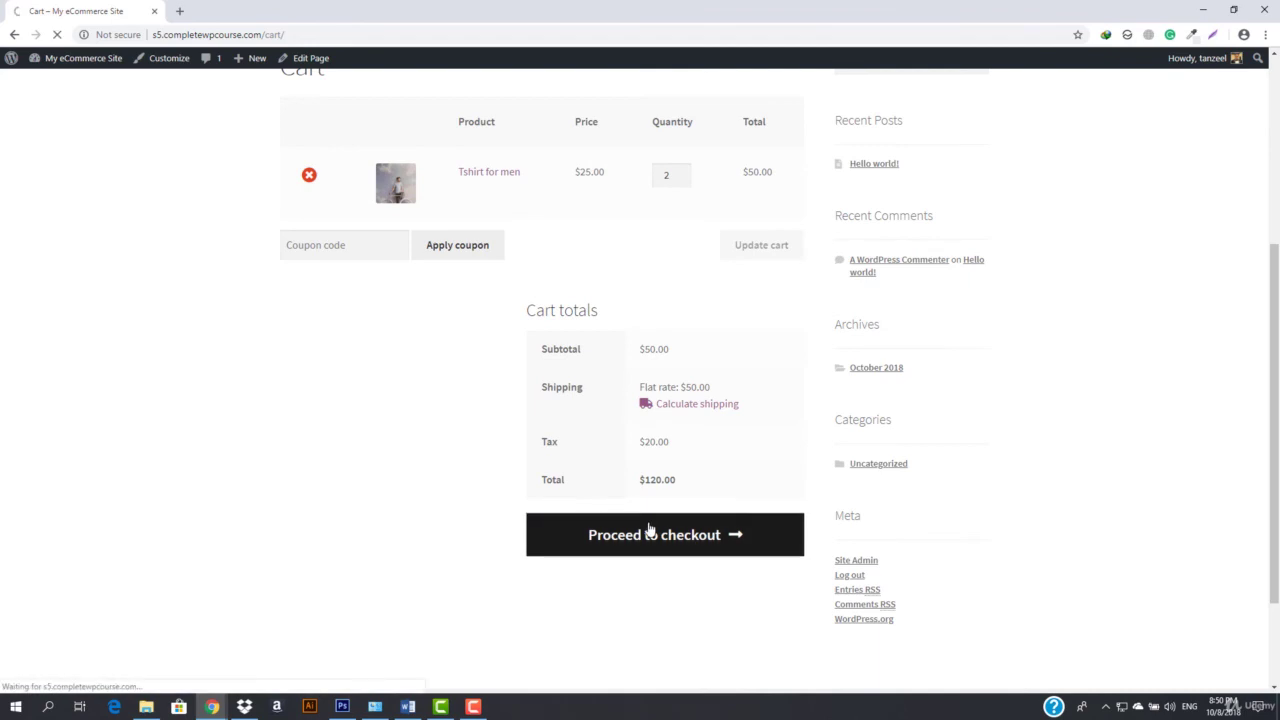
scroll(667, 540, down, 2)
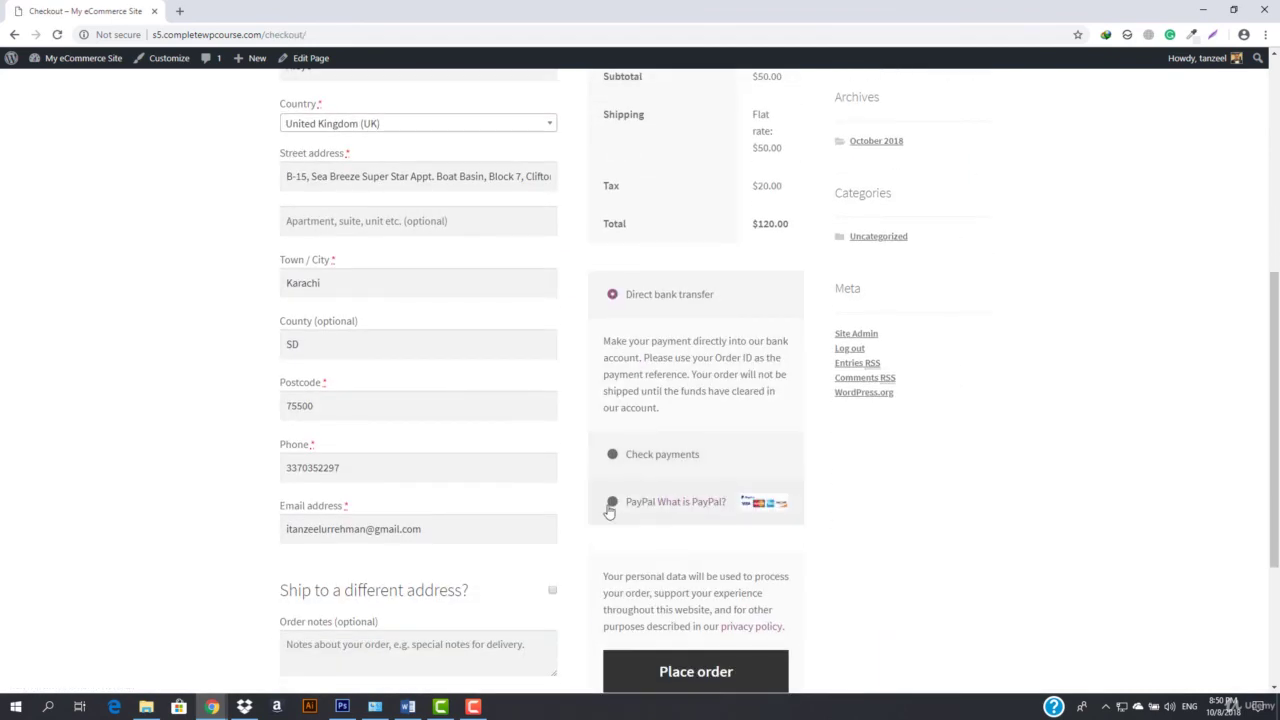
Choose PayPal as the checkout payment method and submit the order.
click(610, 504)
scroll(620, 520, down, 1)
click(695, 507)
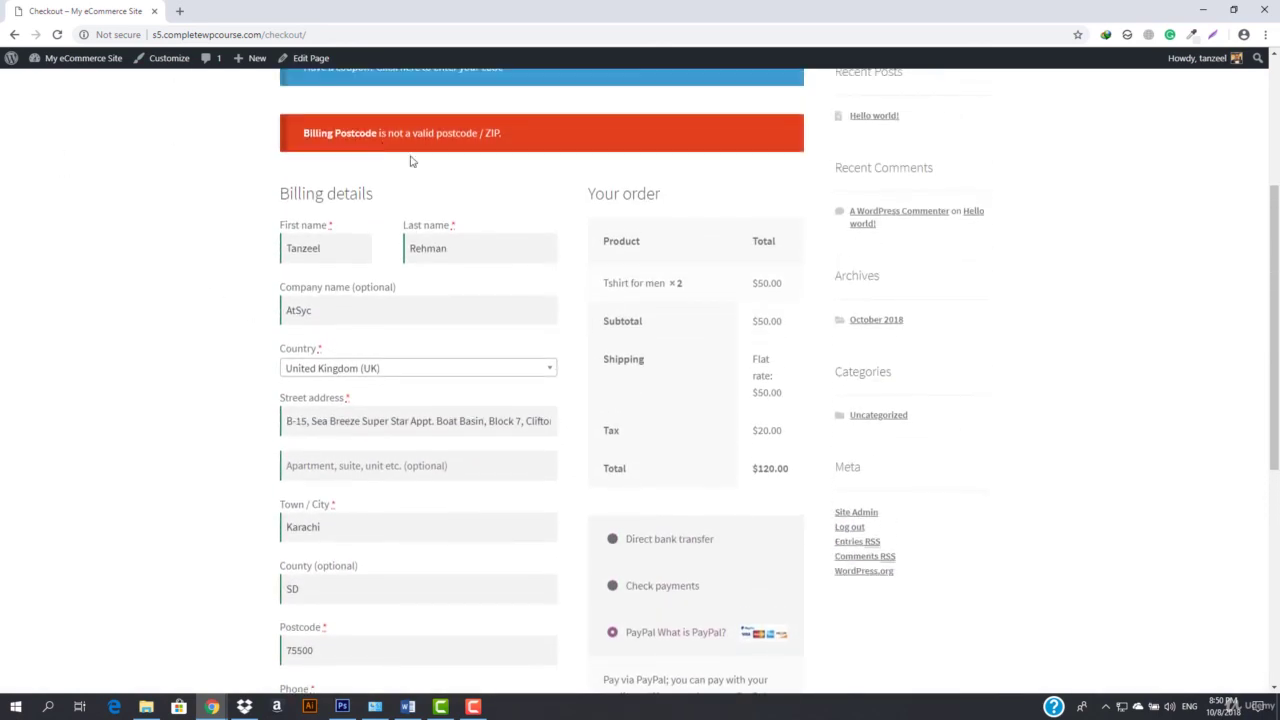
Set the billing country to United States (US) and resubmit the order to PayPal.
click(409, 370)
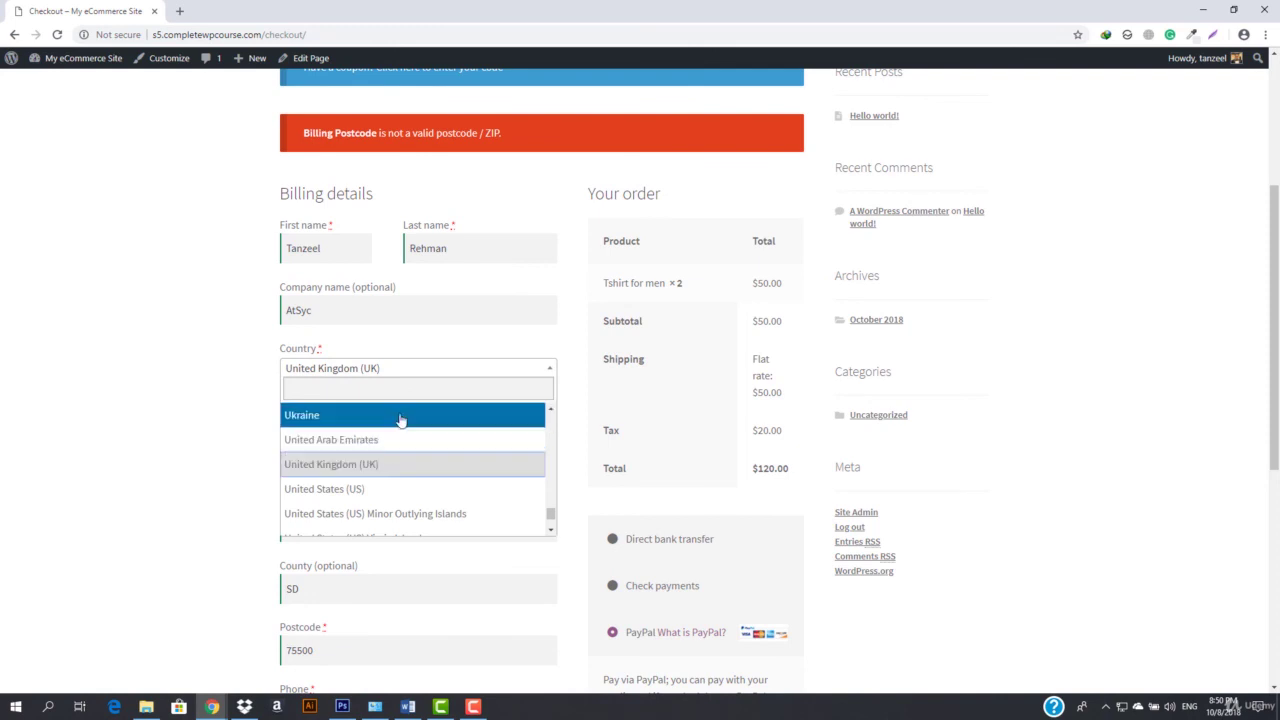
click(409, 381)
text(uni)
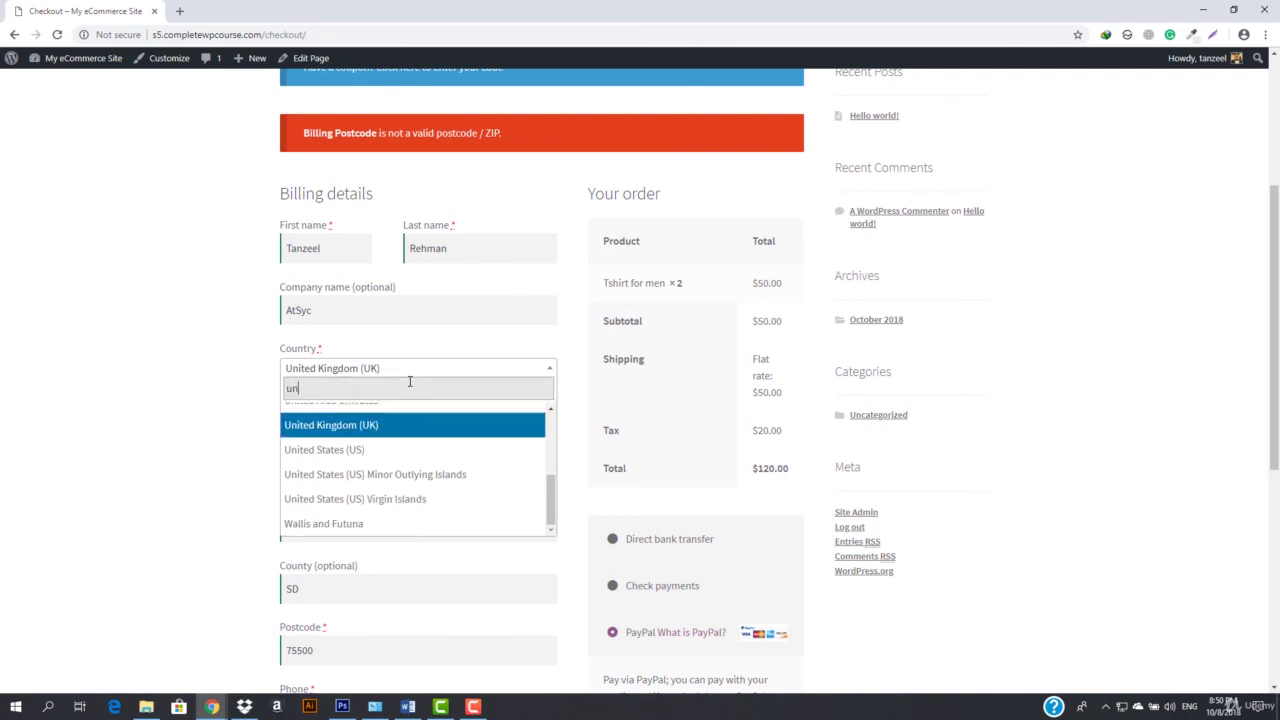
key(Down)
key(Return)
scroll(420, 395, down, 2)
scroll(744, 628, down, 2)
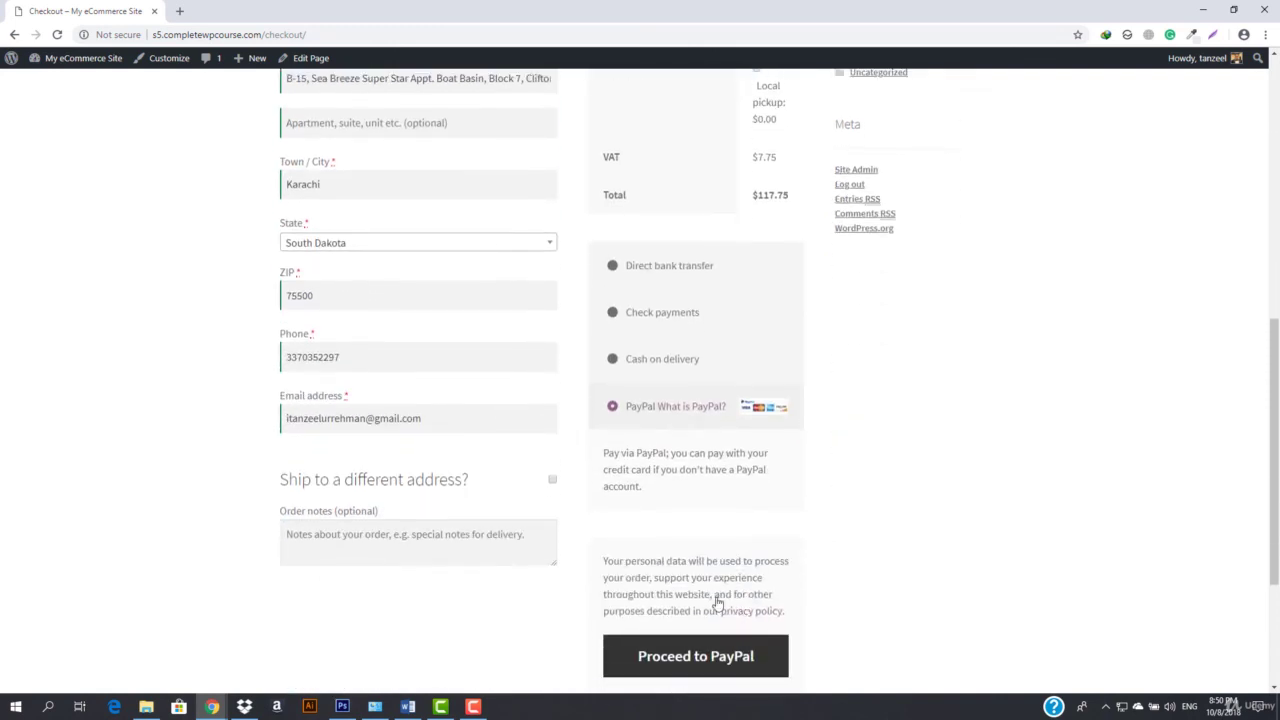
click(704, 599)
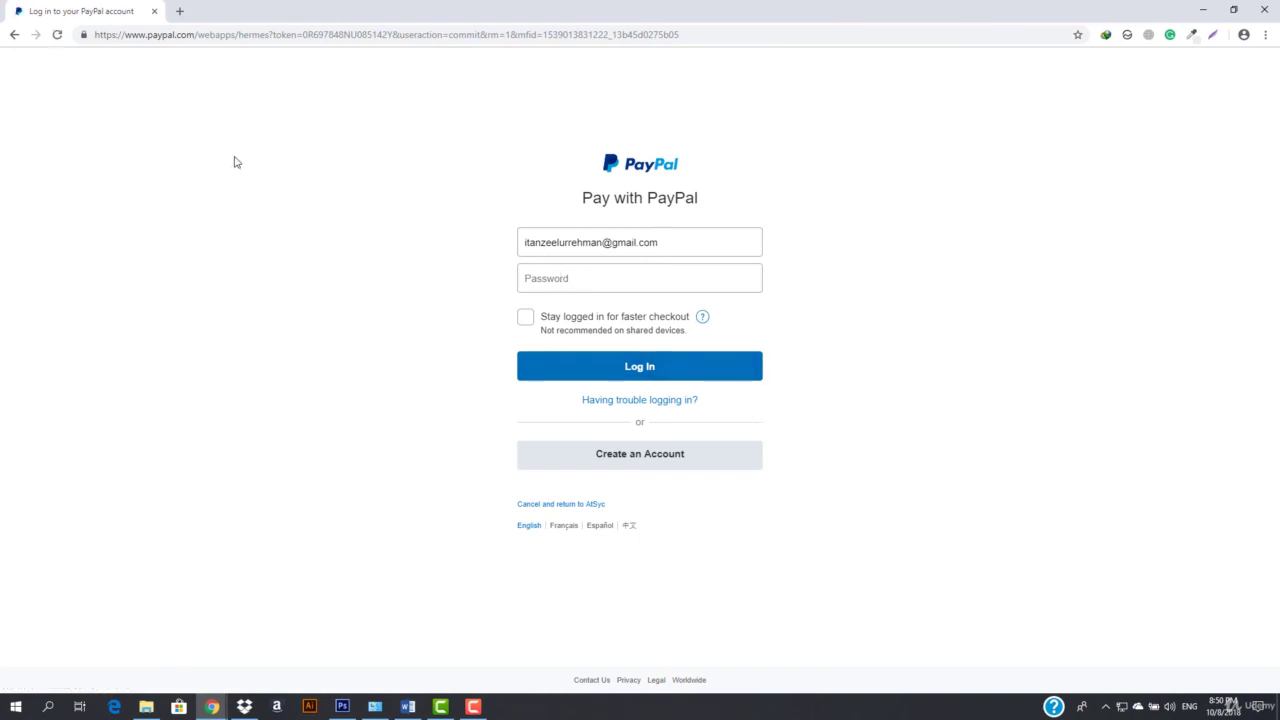
Leave PayPal's login page and return to the store checkout.
click(15, 35)
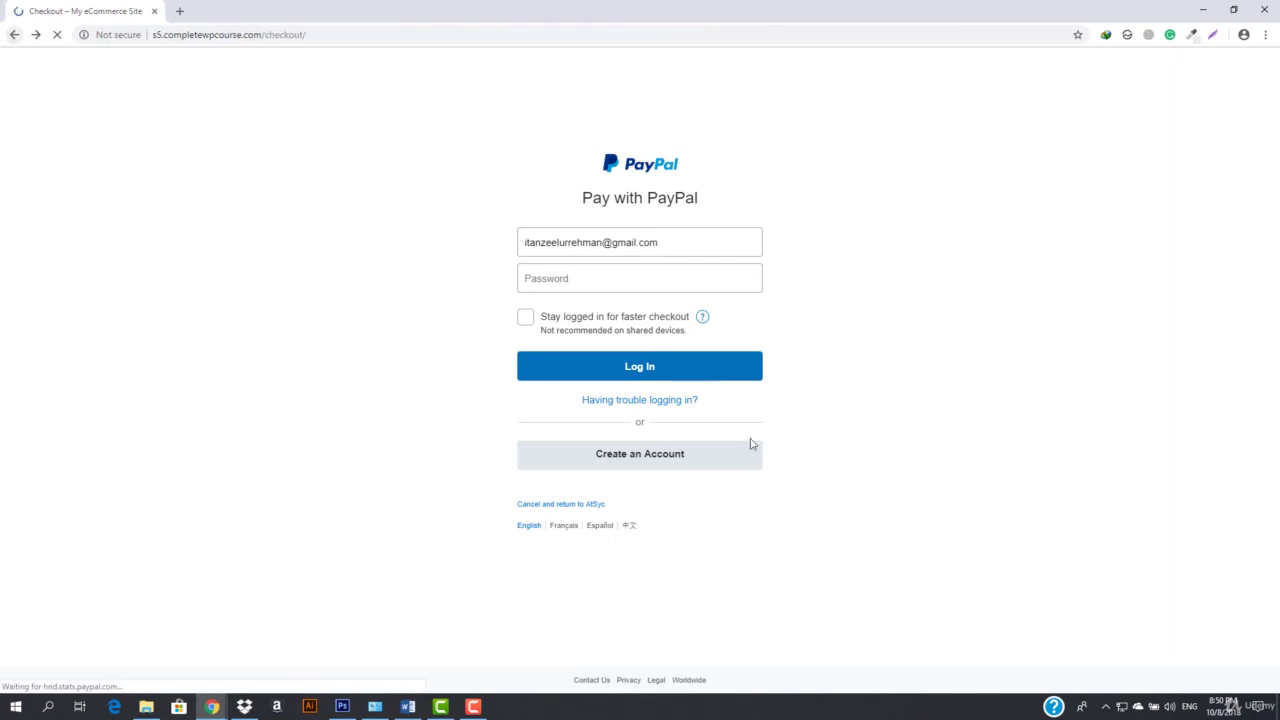
scroll(669, 417, up, 10)
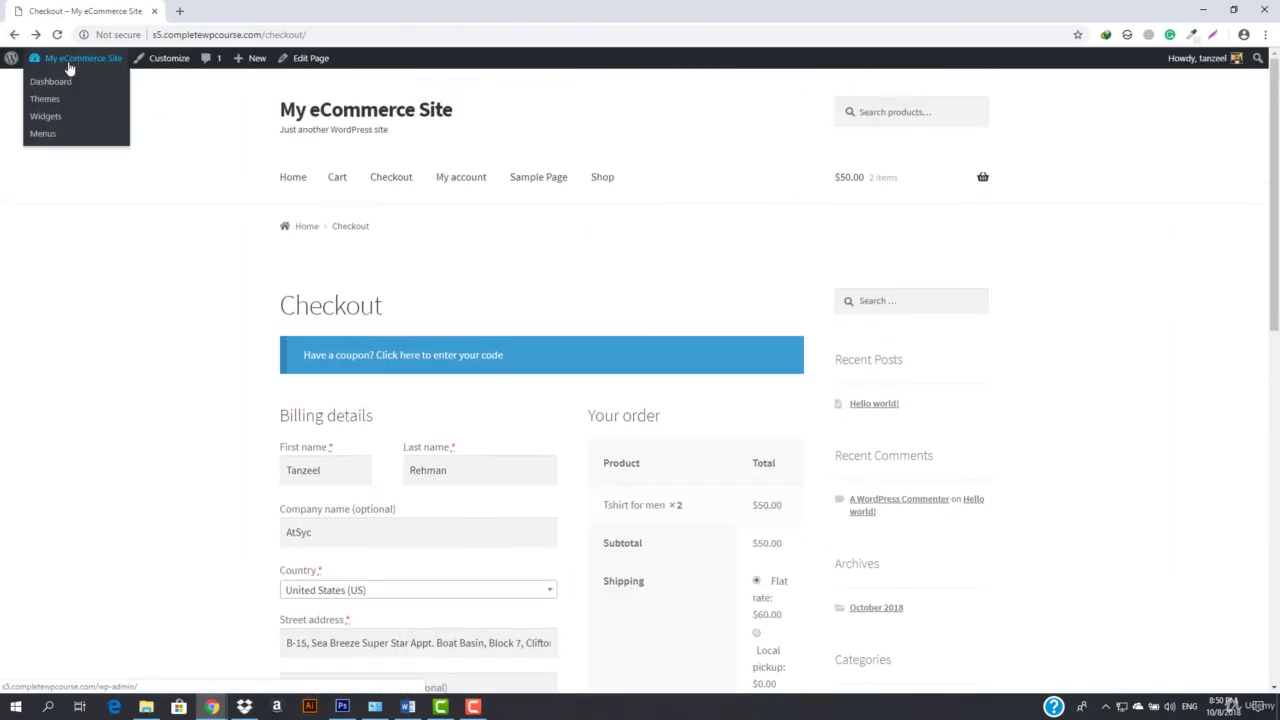
Open the PayPal settings from the Dashboard via WooCommerce Settings > Payments.
mouse_move(57, 58)
click(58, 81)
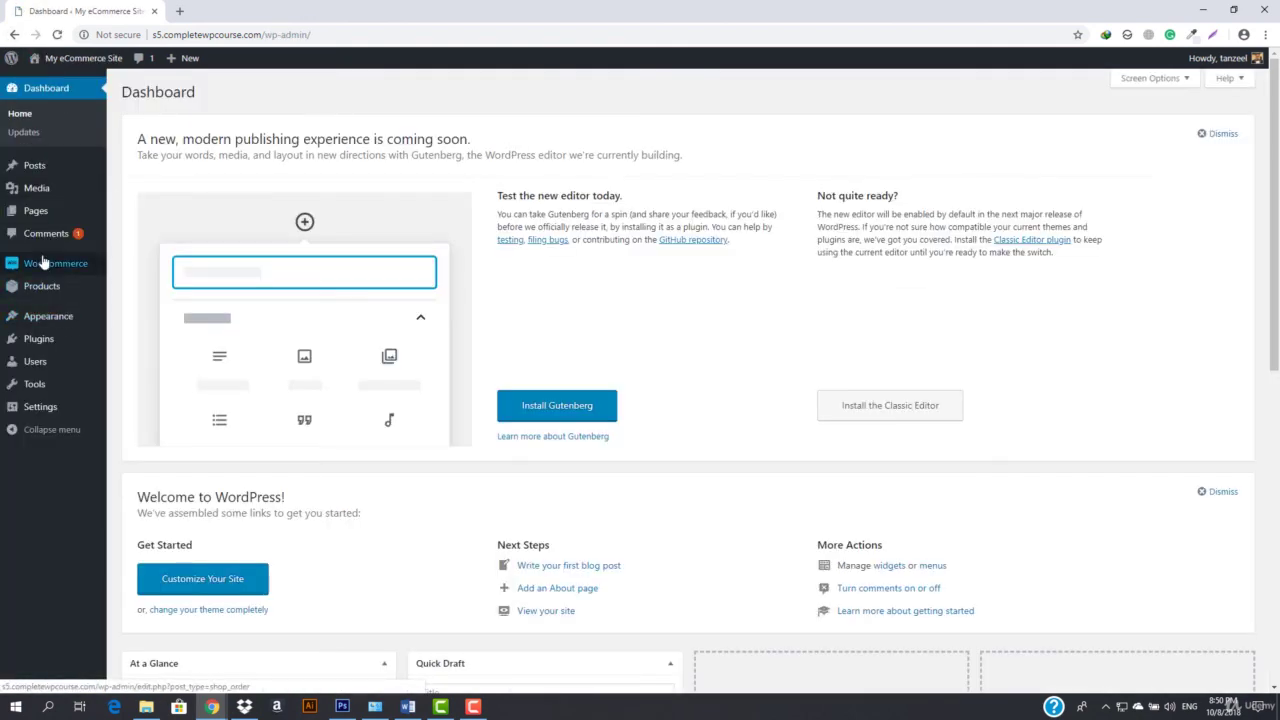
mouse_move(68, 288)
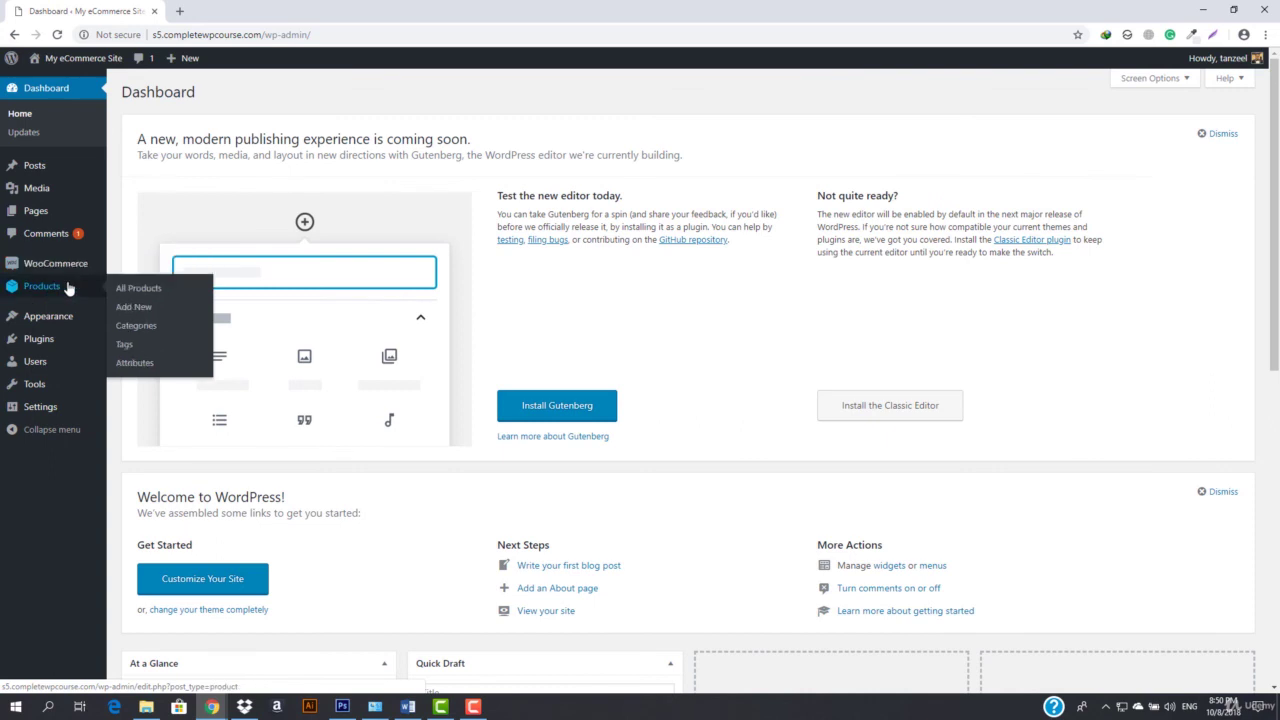
mouse_move(84, 268)
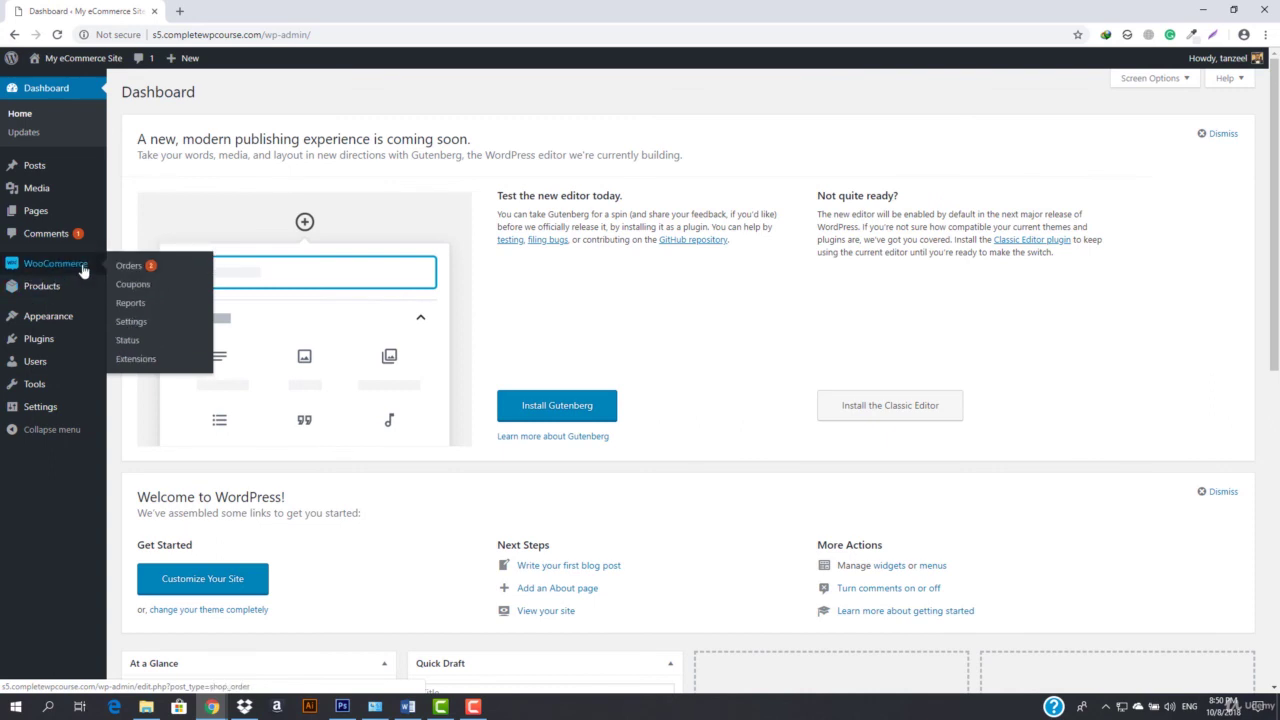
click(138, 326)
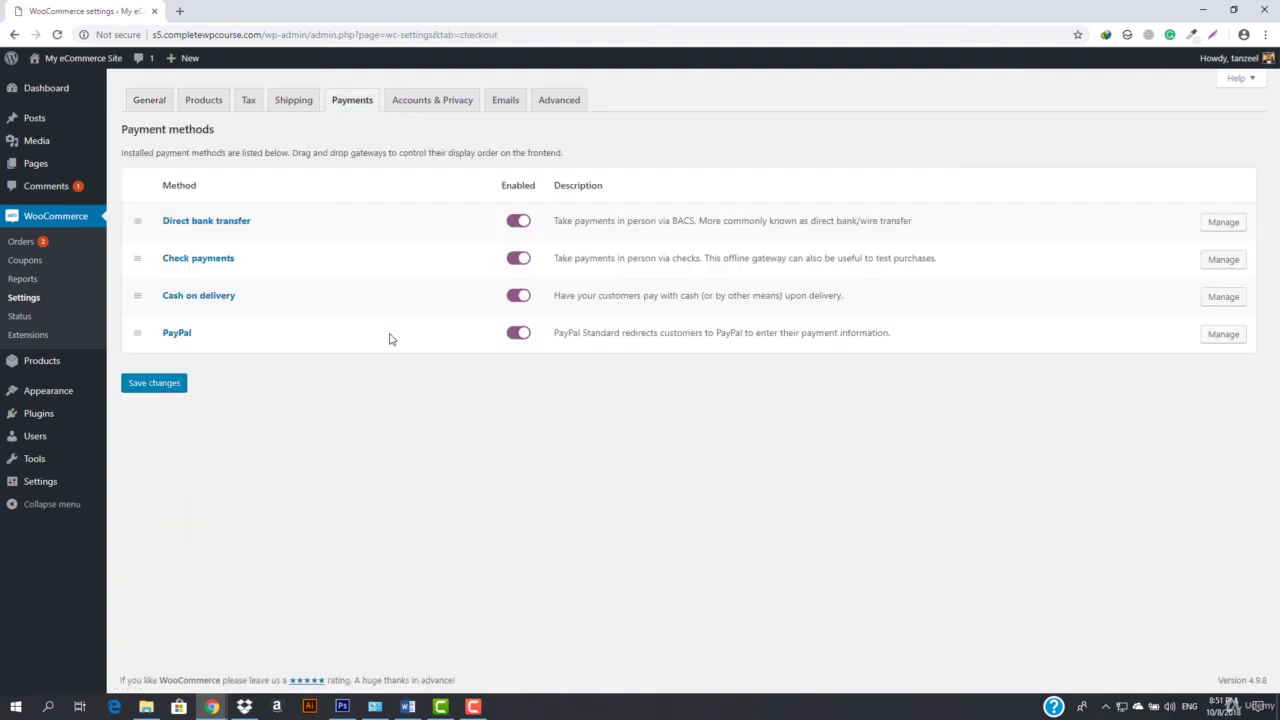
click(1223, 334)
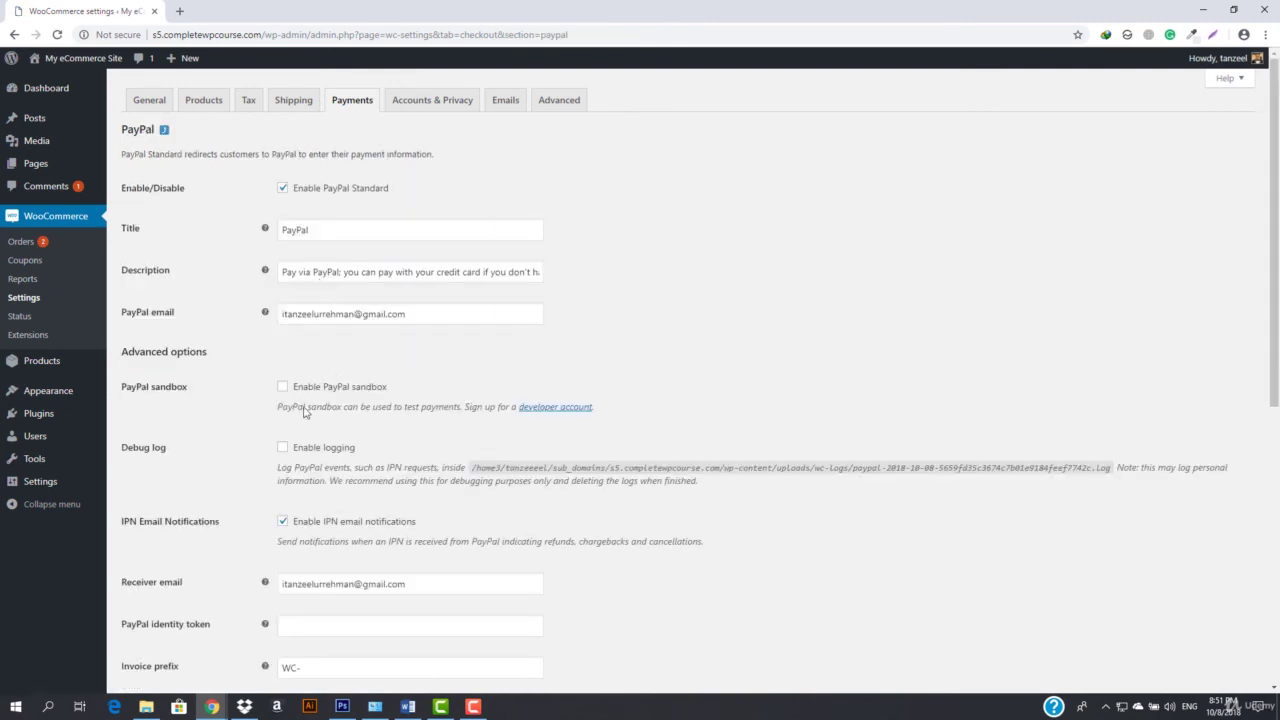
Highlight the PayPal sandbox description text, twice.
drag(285, 419, 456, 412)
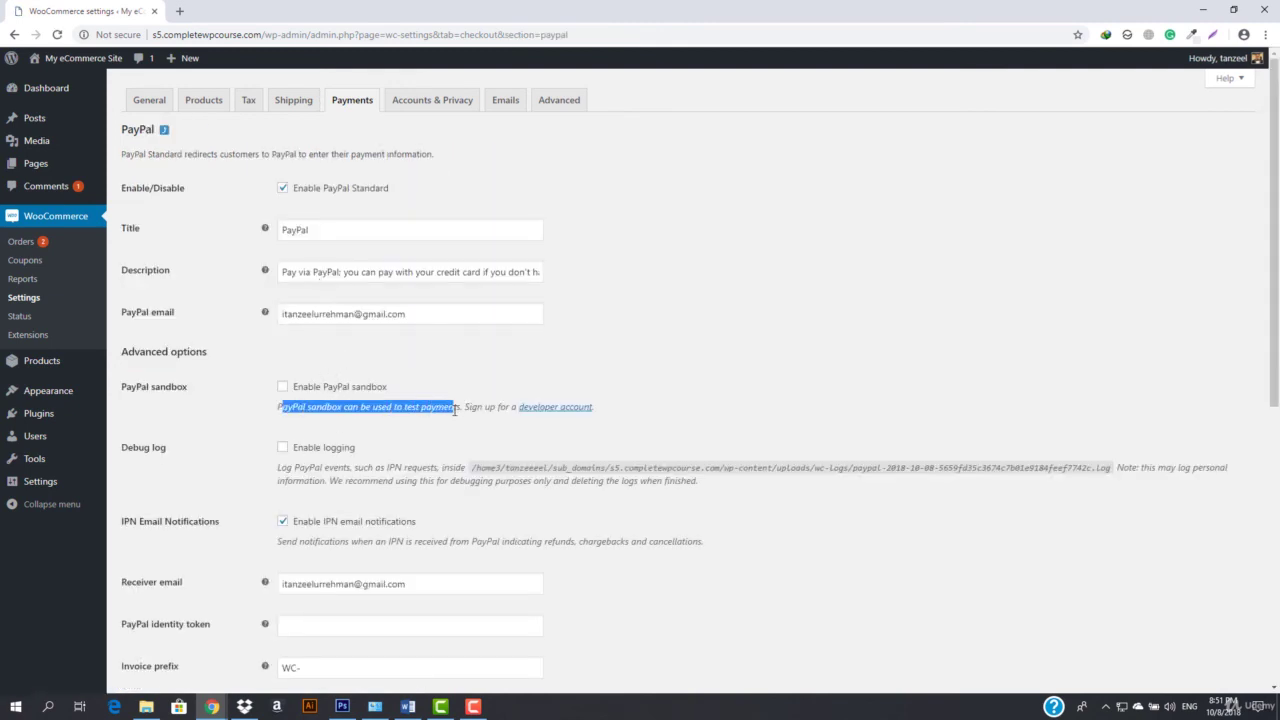
click(491, 419)
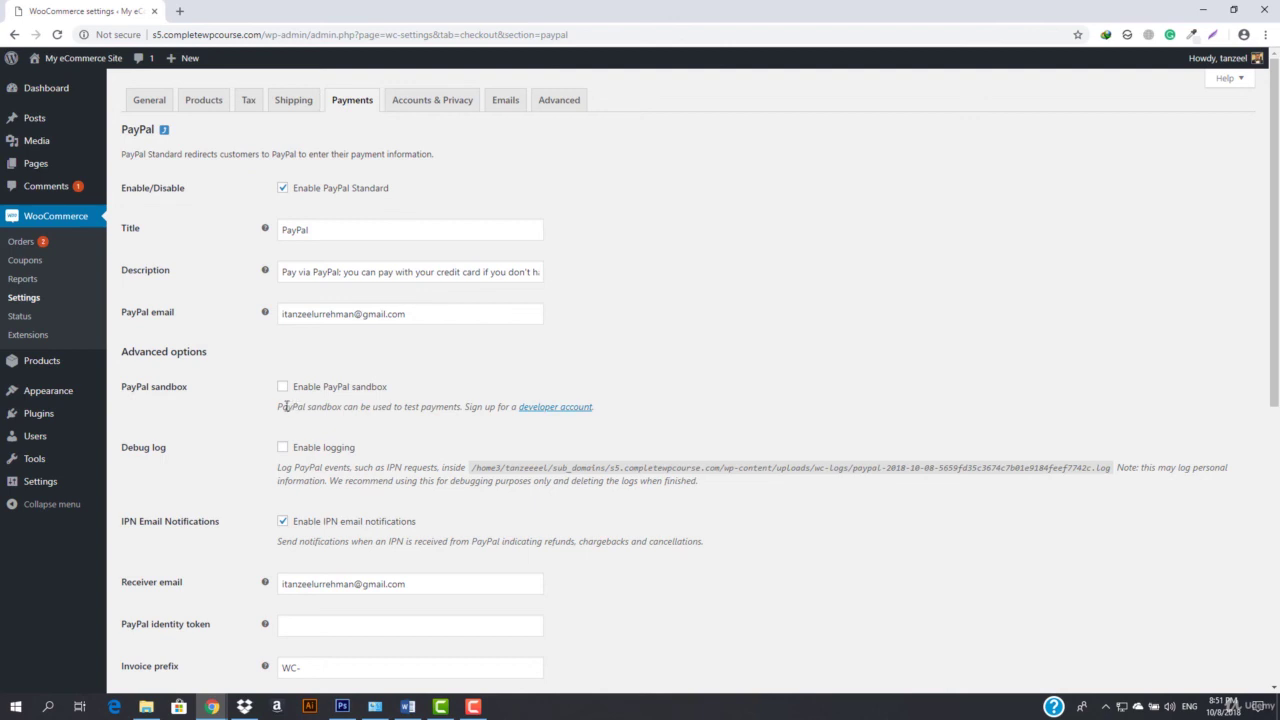
drag(278, 407, 633, 414)
click(707, 419)
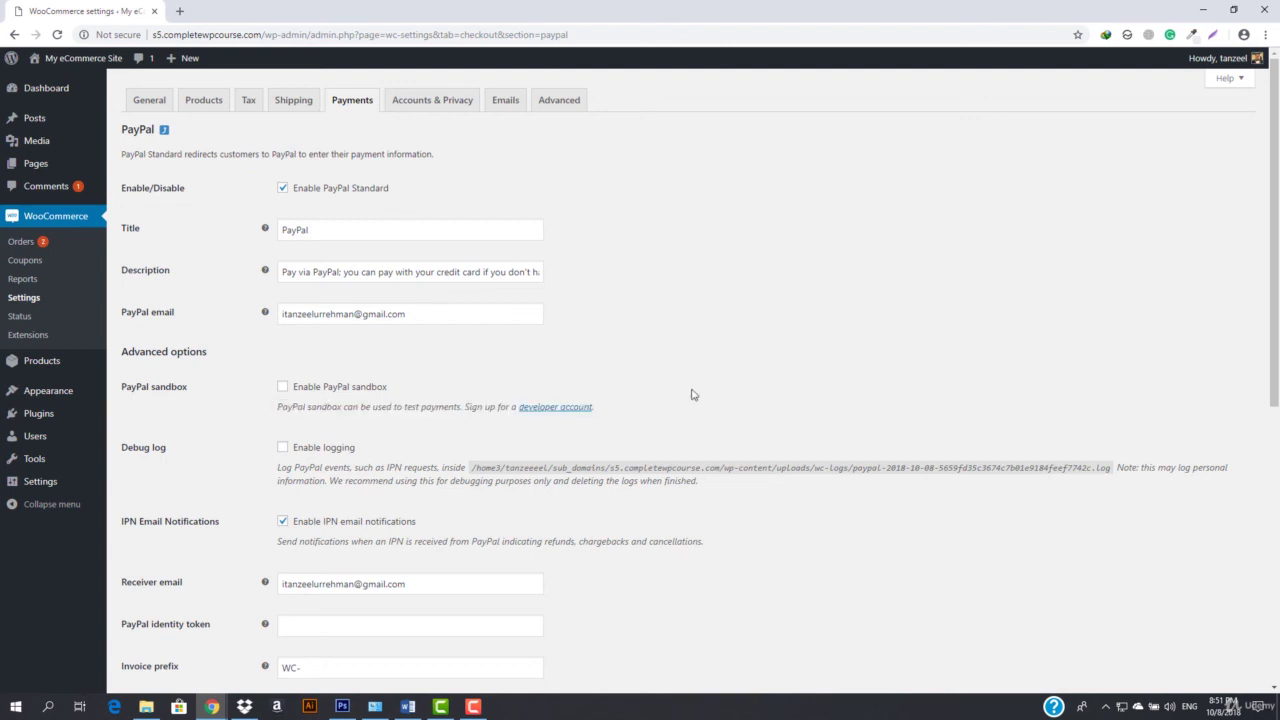